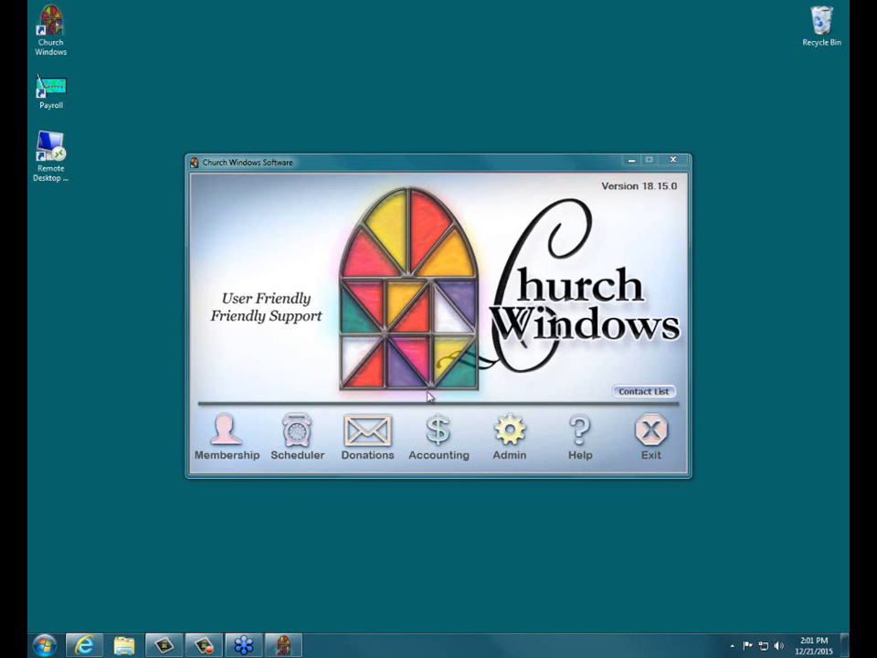
Open the List Giver #s report in the Donations module and set it to list assigned numbers.
left_click(370, 446)
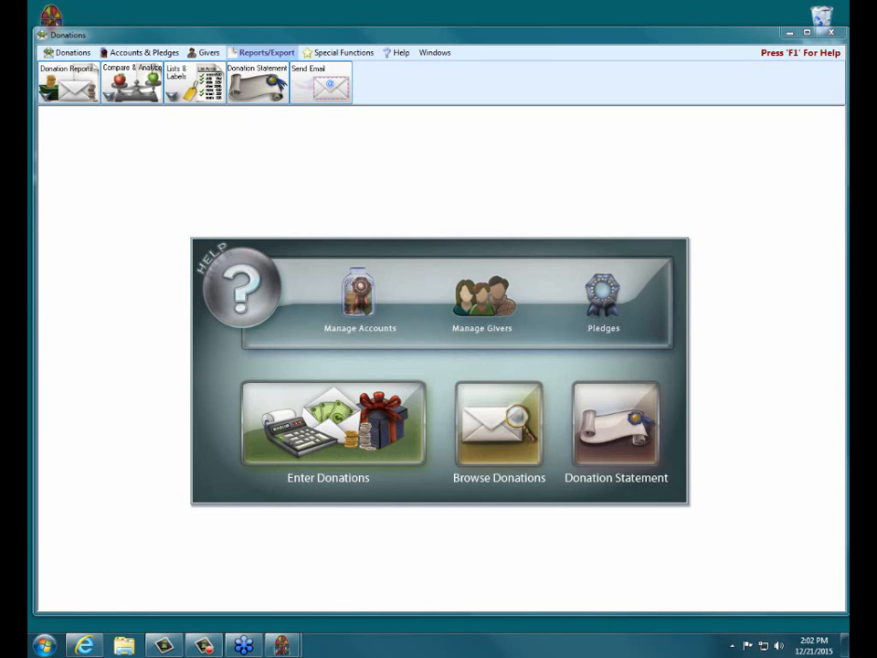
left_click(173, 94)
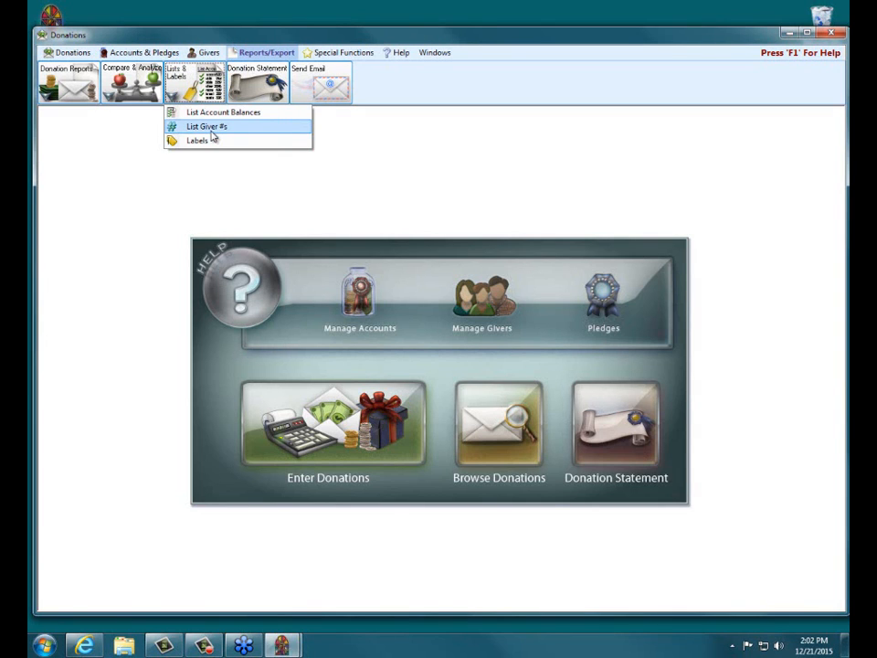
left_click(209, 128)
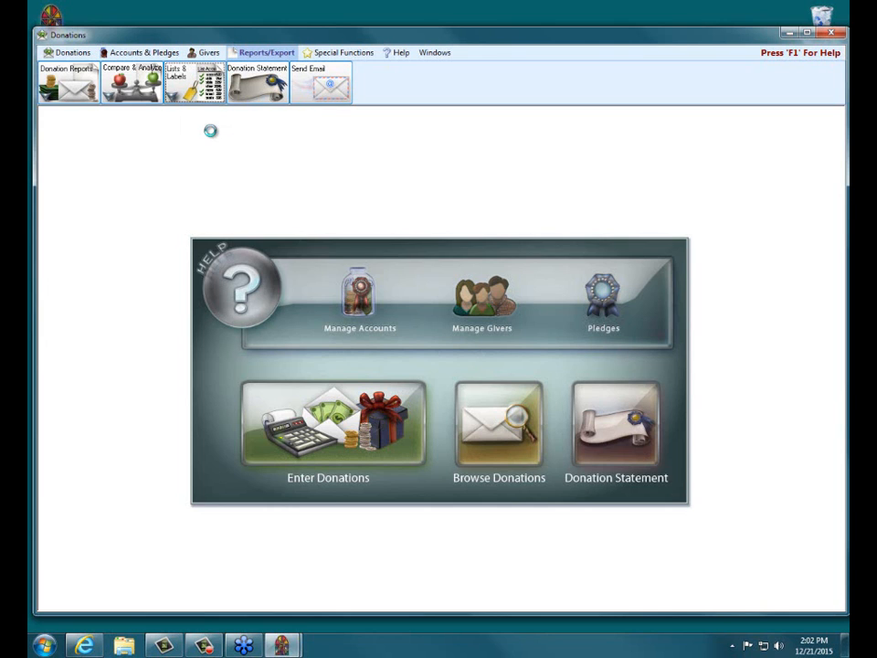
left_click_drag(252, 145, 314, 137)
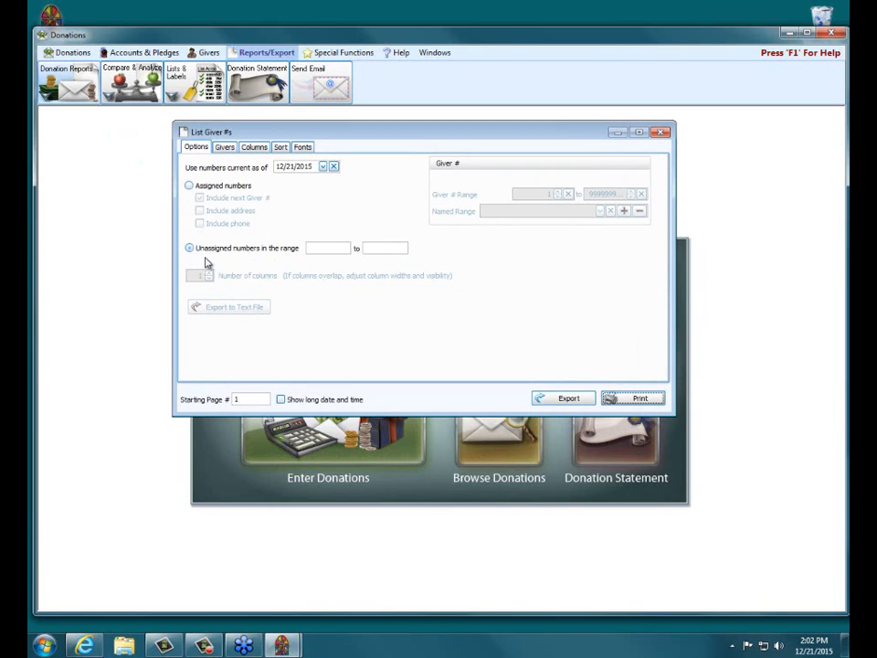
left_click(217, 187)
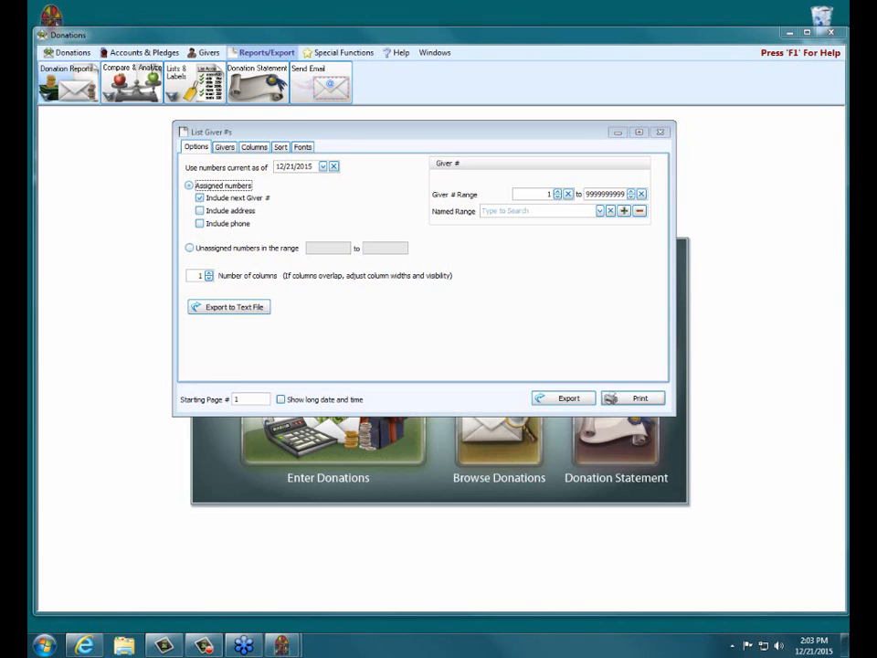
Set the giver numbers to be current as of 01/01/2016 and end the giver number range at 200.
left_click(278, 167)
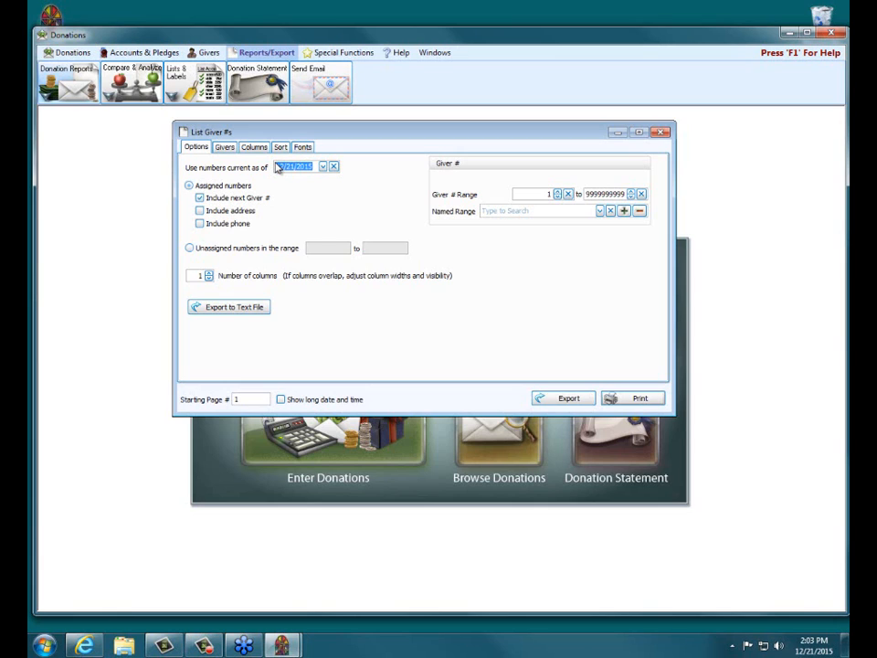
type("01/01/2016")
type("2016")
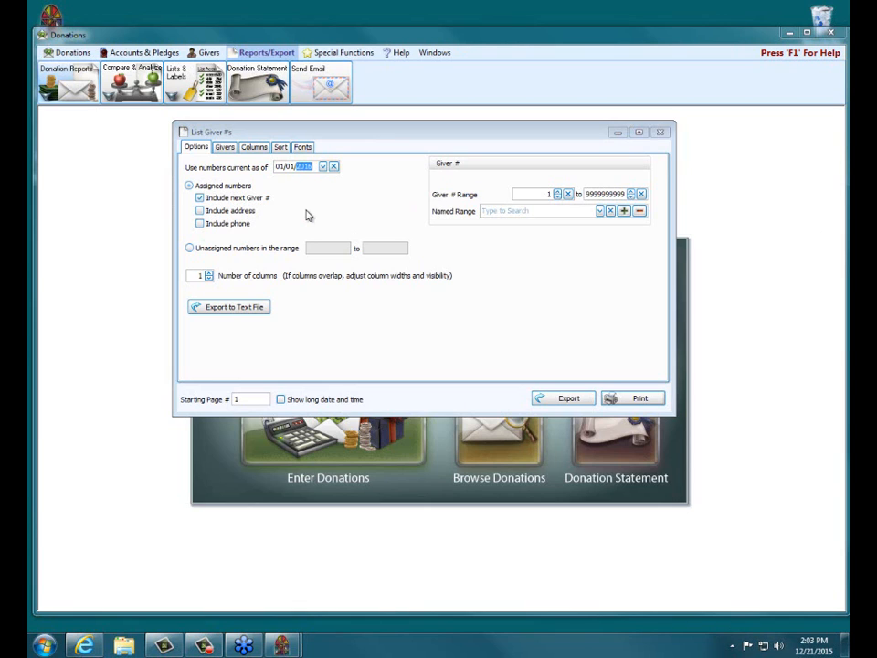
left_click(624, 197)
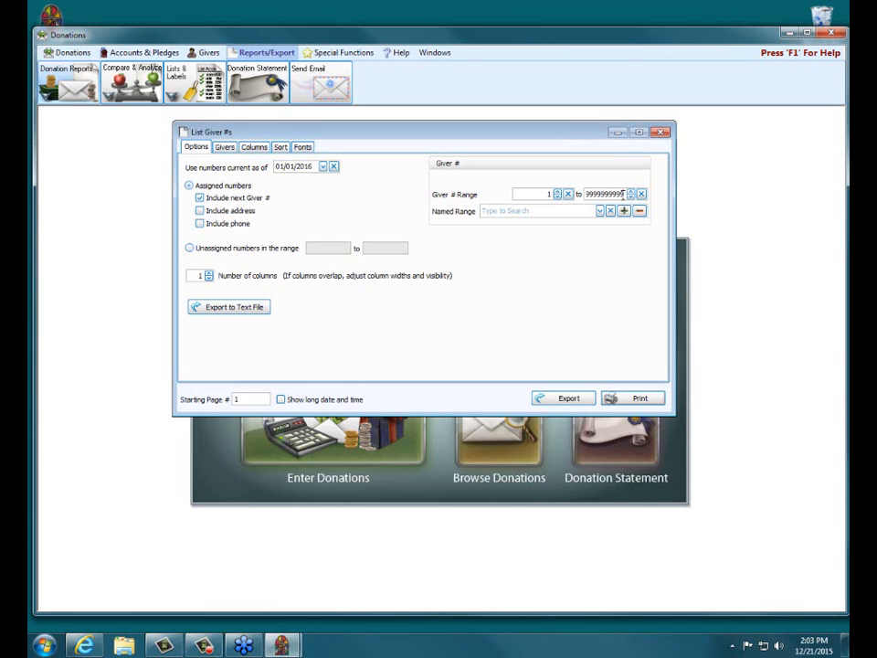
left_click_drag(626, 194, 570, 198)
type("200")
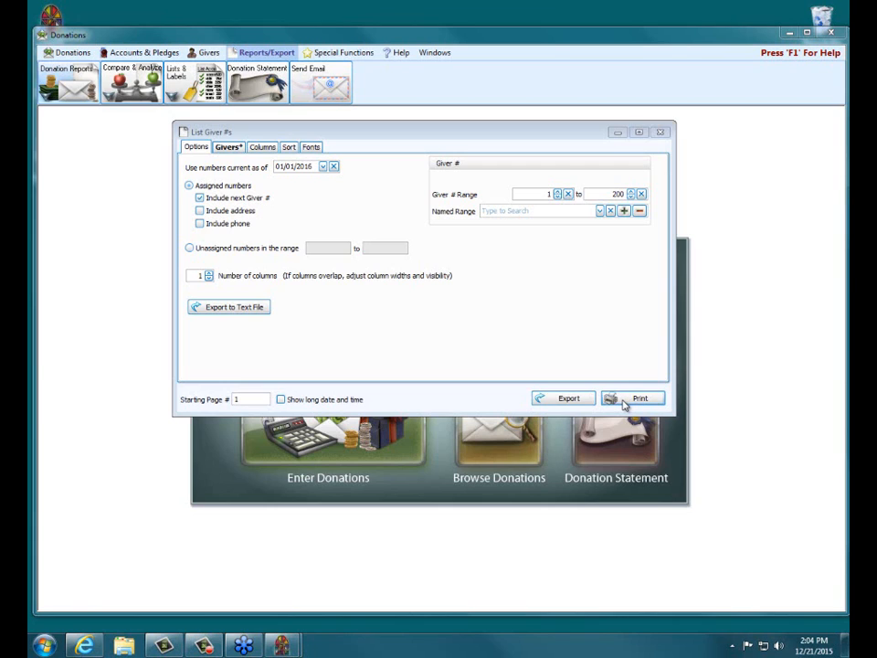
Export the giver number list to a comma-delimited text file, GiverNumberList.csv, in the Documents folder.
left_click(236, 311)
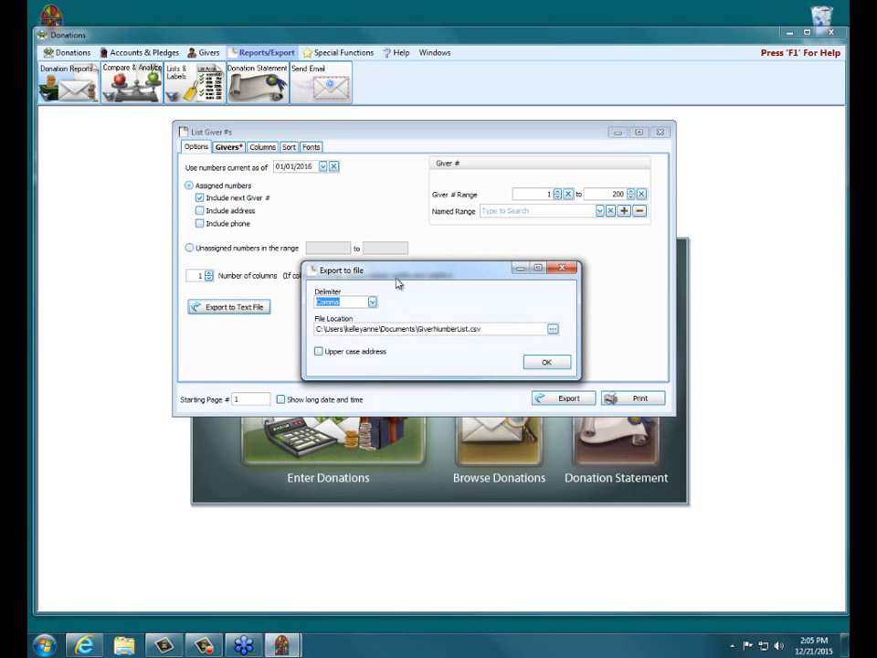
left_click_drag(396, 271, 392, 220)
left_click(370, 255)
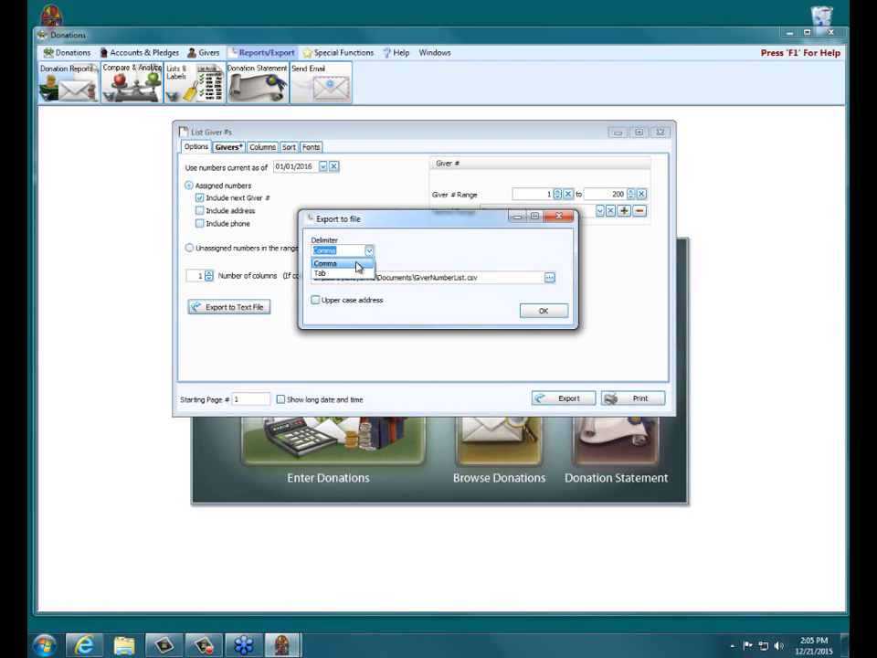
left_click(356, 265)
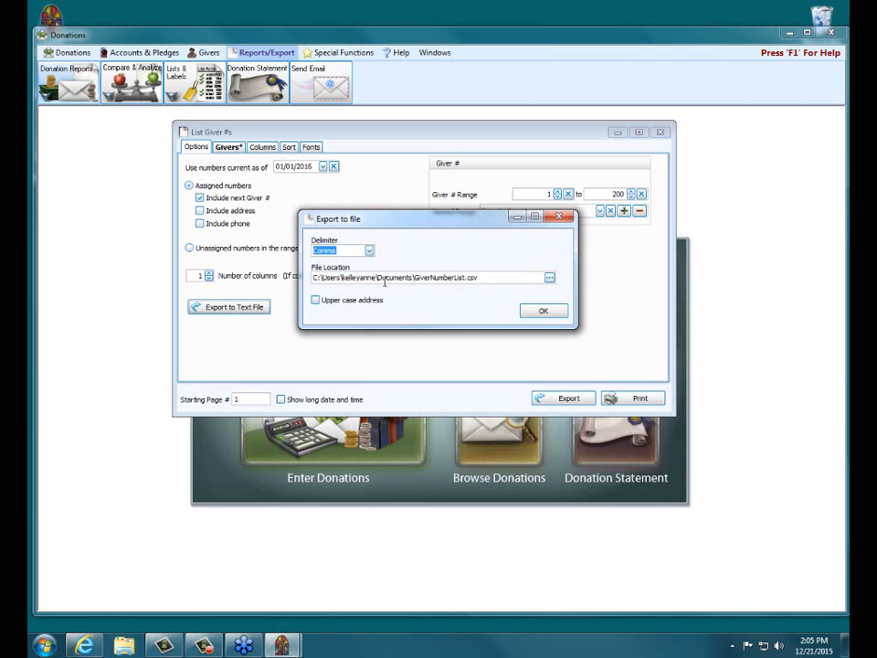
left_click_drag(377, 279, 412, 281)
left_click_drag(416, 277, 485, 279)
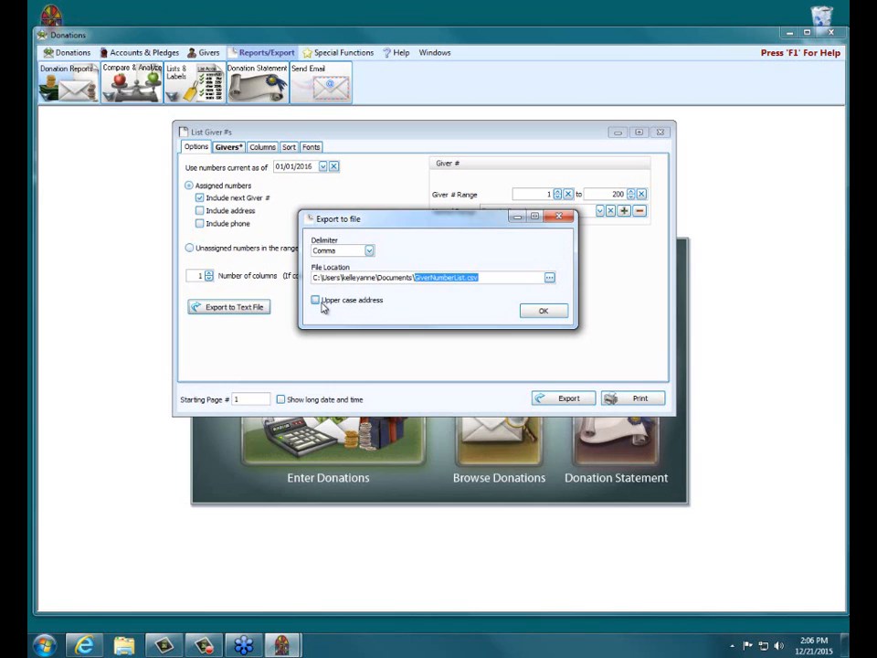
left_click(541, 314)
left_click(553, 314)
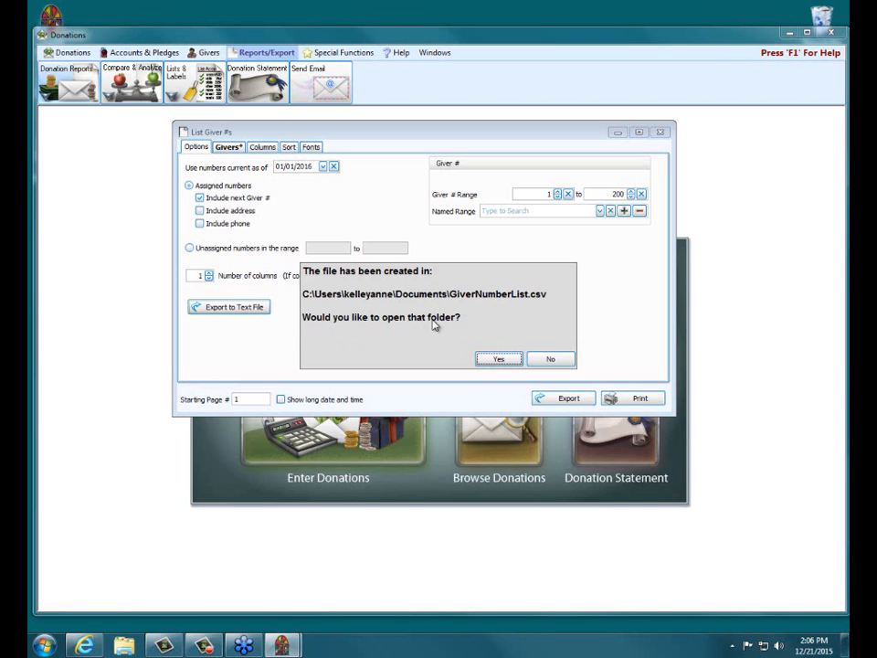
Open the export folder, view GiverNumberList in Excel and widen the GiverName column to read the full names.
left_click(498, 360)
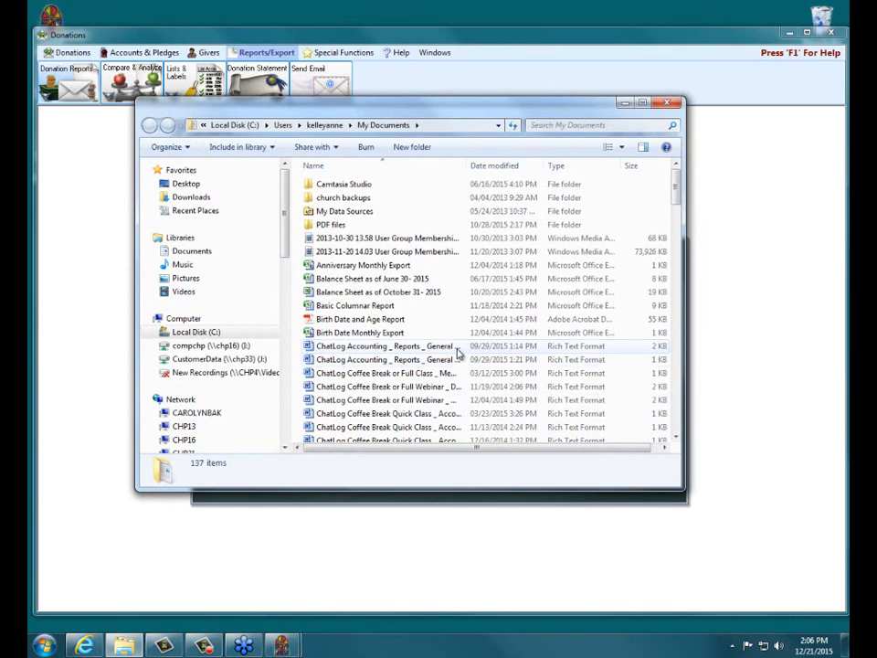
left_click_drag(679, 201, 678, 421)
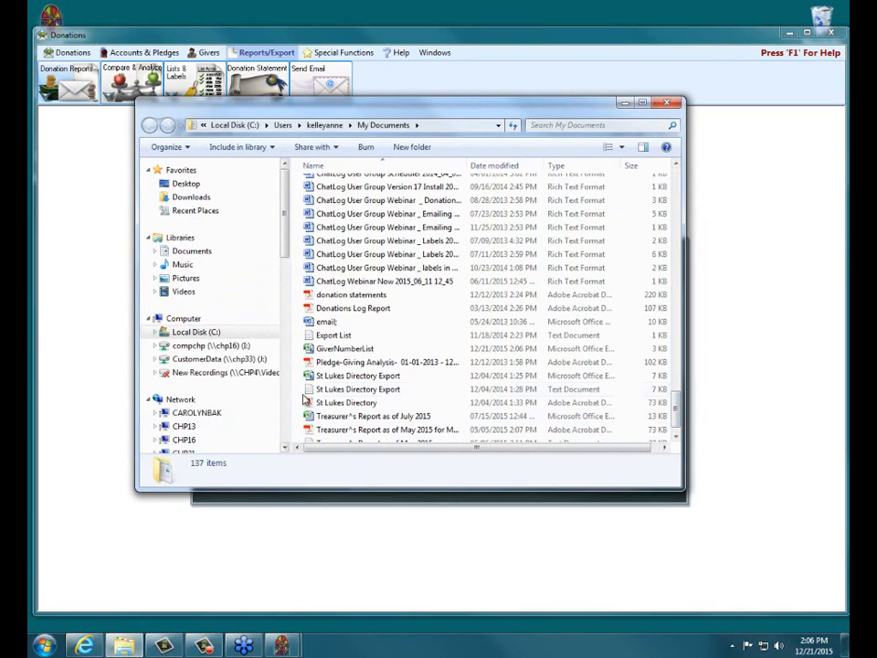
left_click(340, 354)
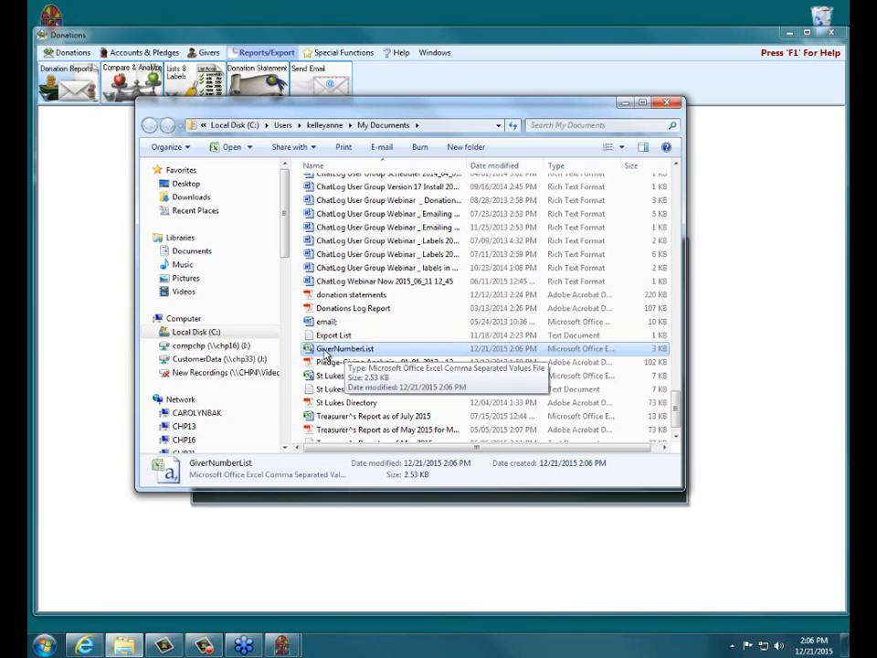
double_click(326, 352)
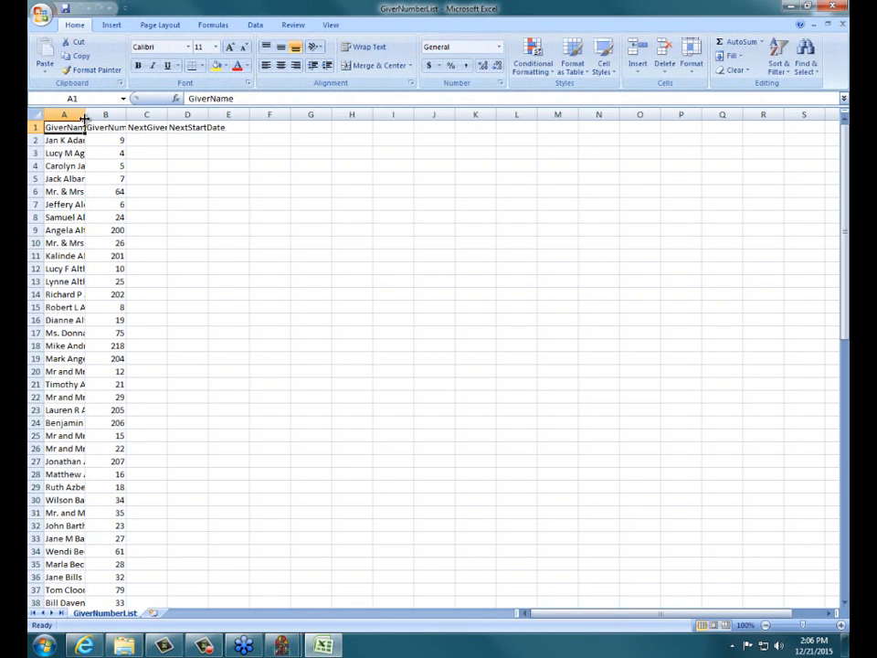
left_click_drag(84, 119, 184, 116)
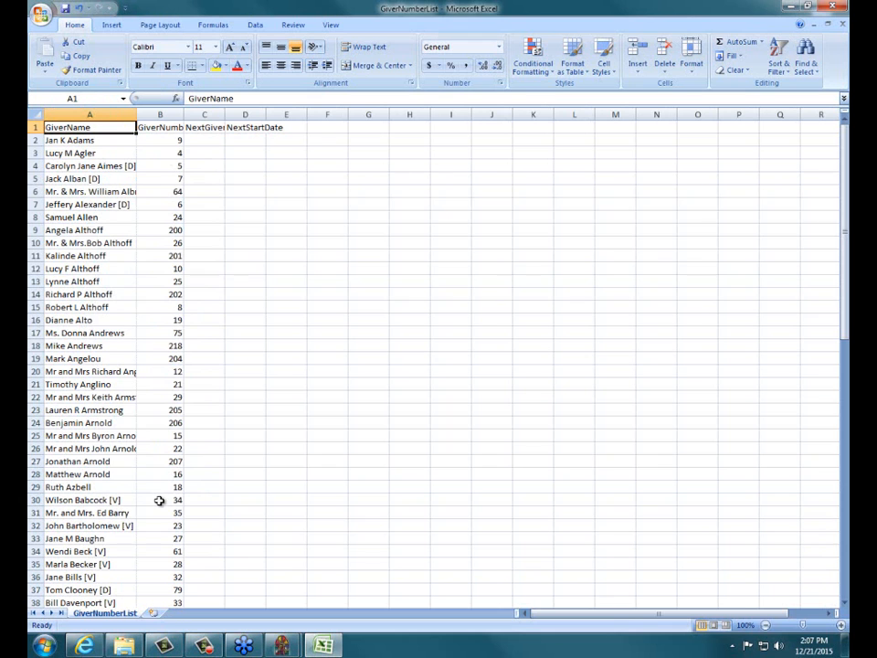
Close the spreadsheet without saving and check which columns are visible in the List Giver #s report.
left_click(842, 6)
left_click(432, 359)
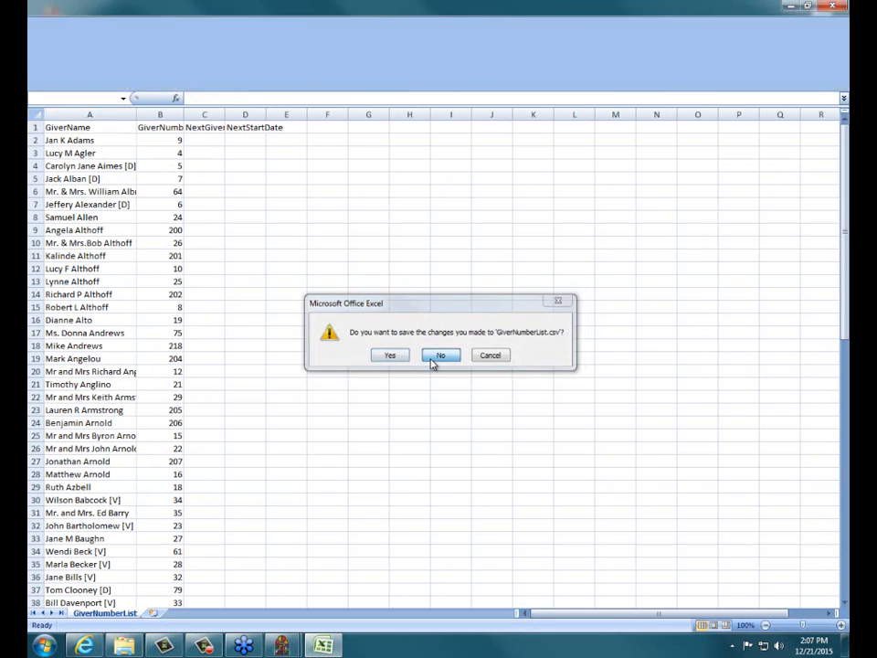
left_click(476, 79)
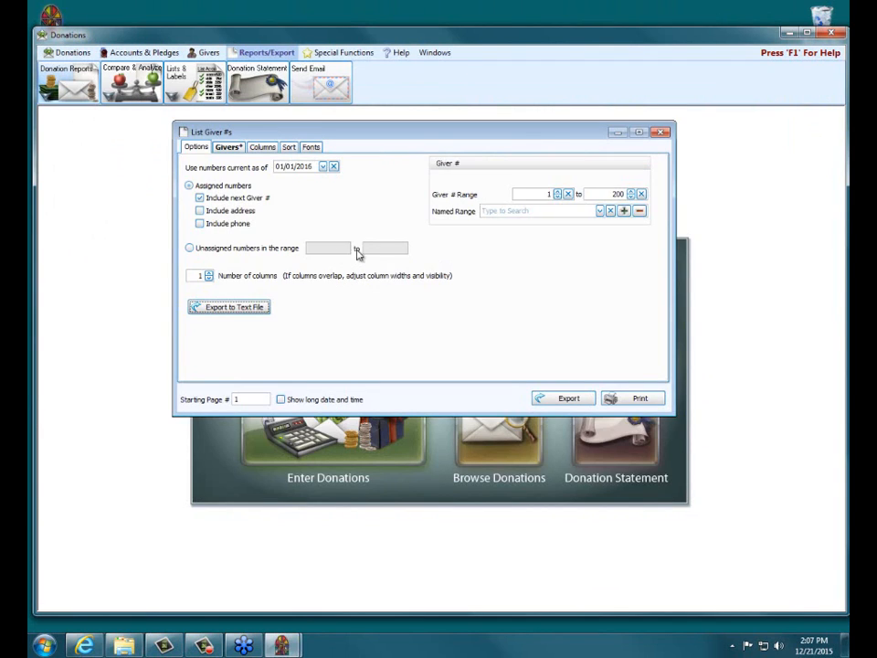
left_click(265, 147)
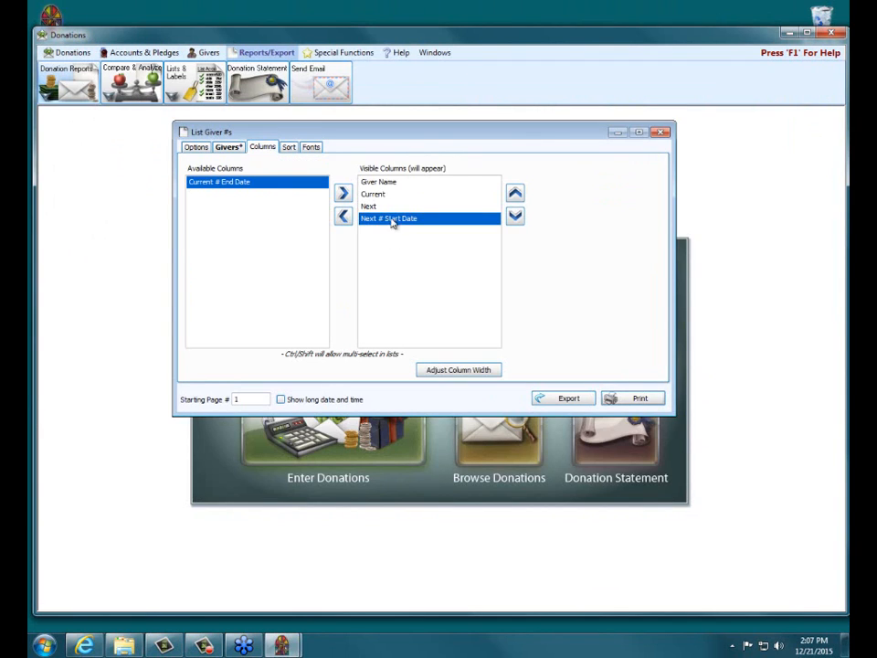
left_click(187, 148)
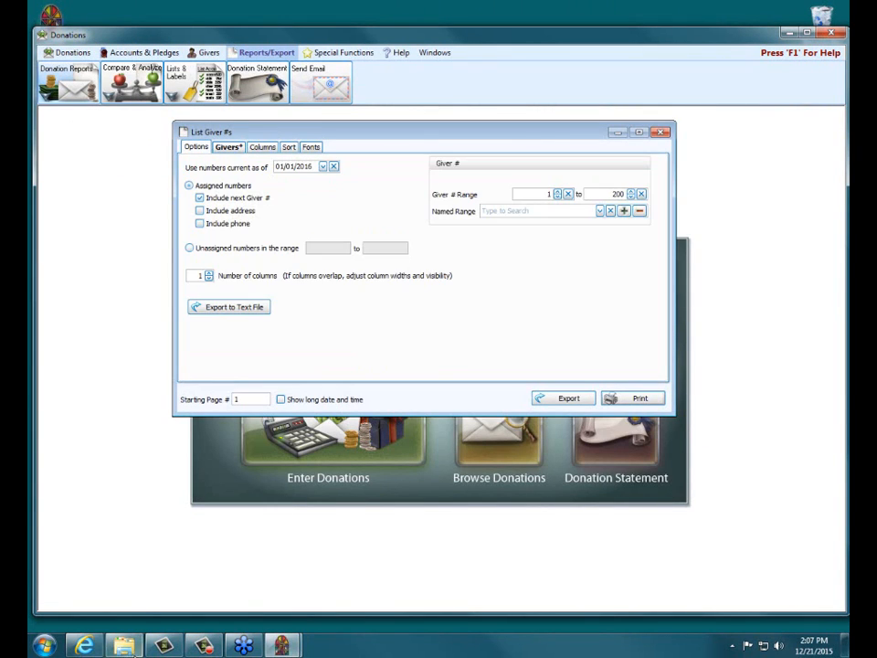
Reopen GiverNumberList in Excel to review names and numbers, widening the GiverName column, and close it without saving along with its folder.
left_click(124, 646)
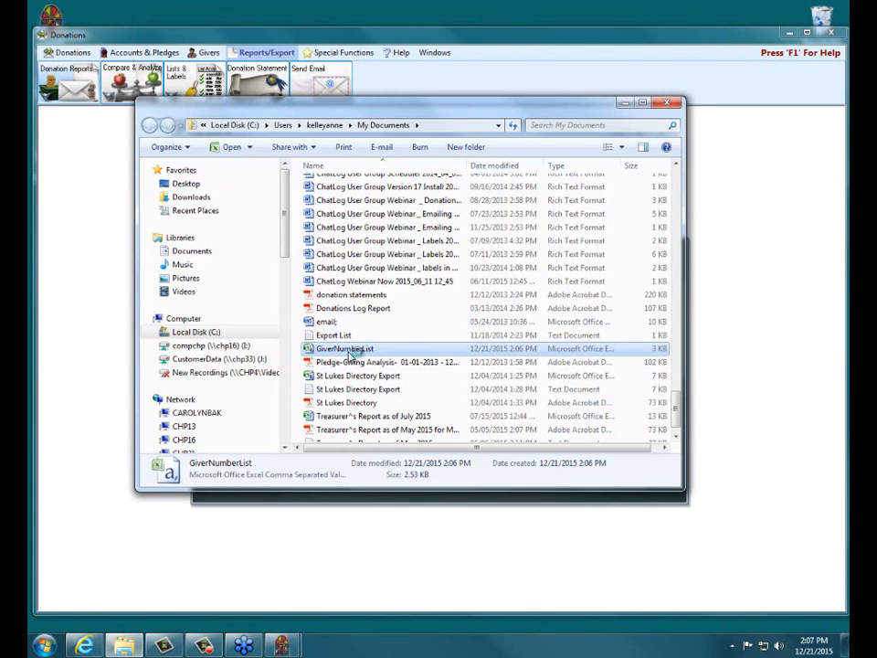
double_click(351, 353)
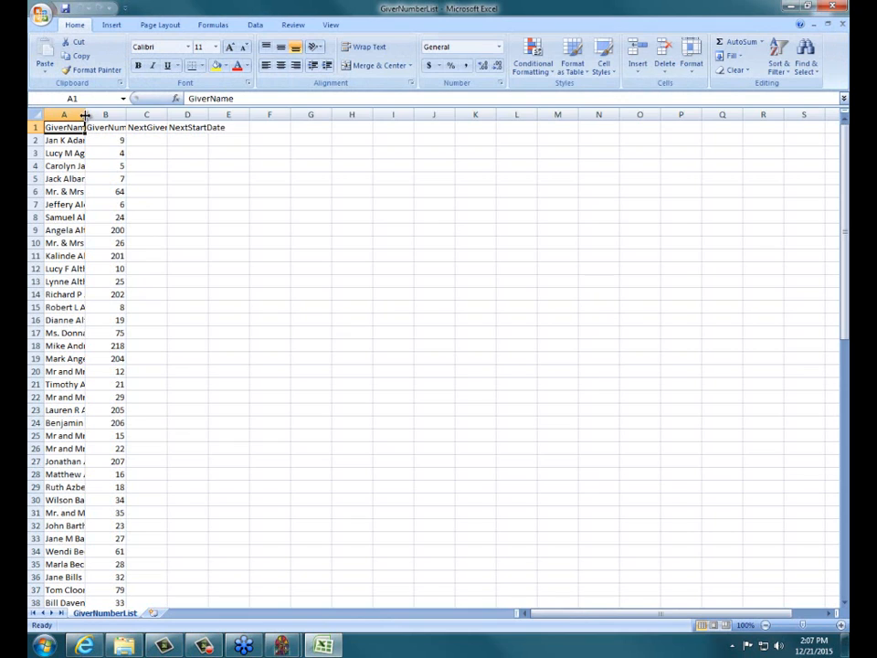
left_click_drag(85, 114, 160, 114)
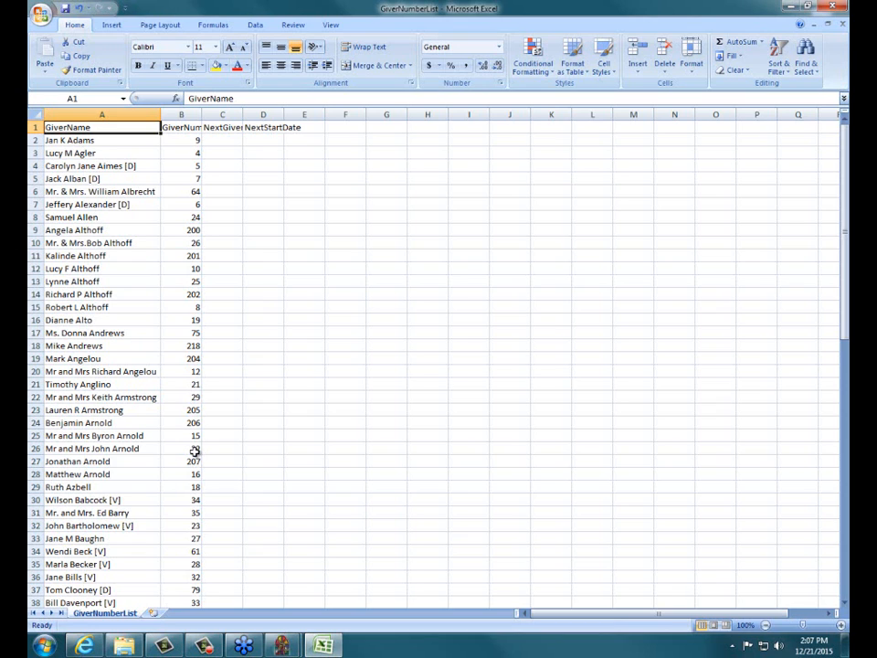
left_click(833, 7)
left_click(441, 355)
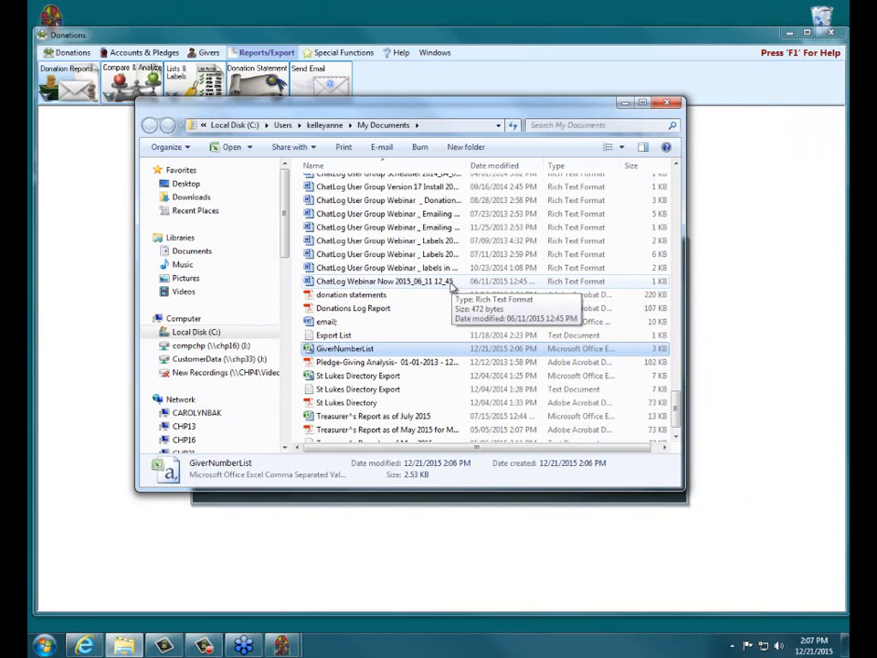
left_click(667, 104)
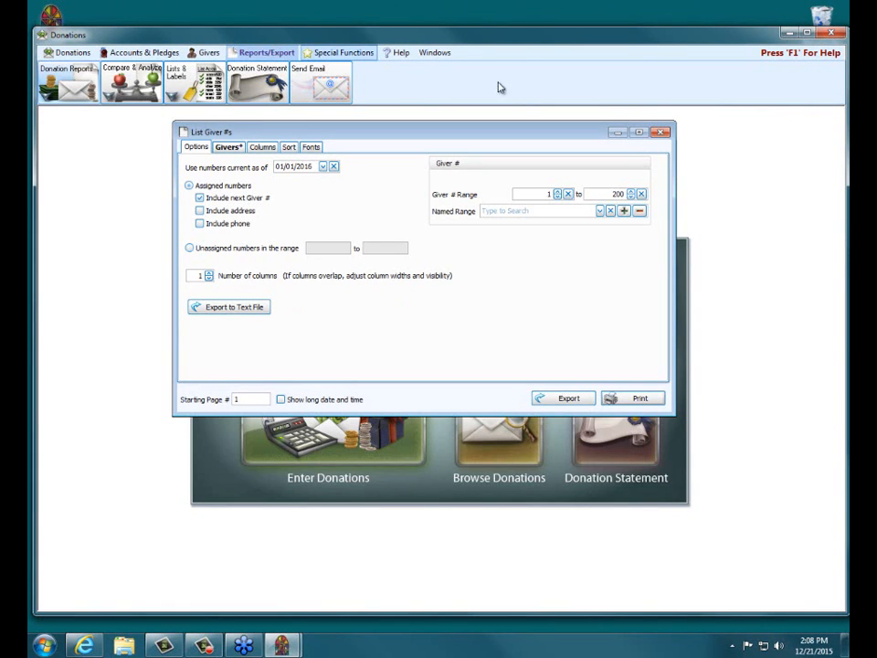
Close the List Giver #s report and exit the Donations module.
left_click(184, 80)
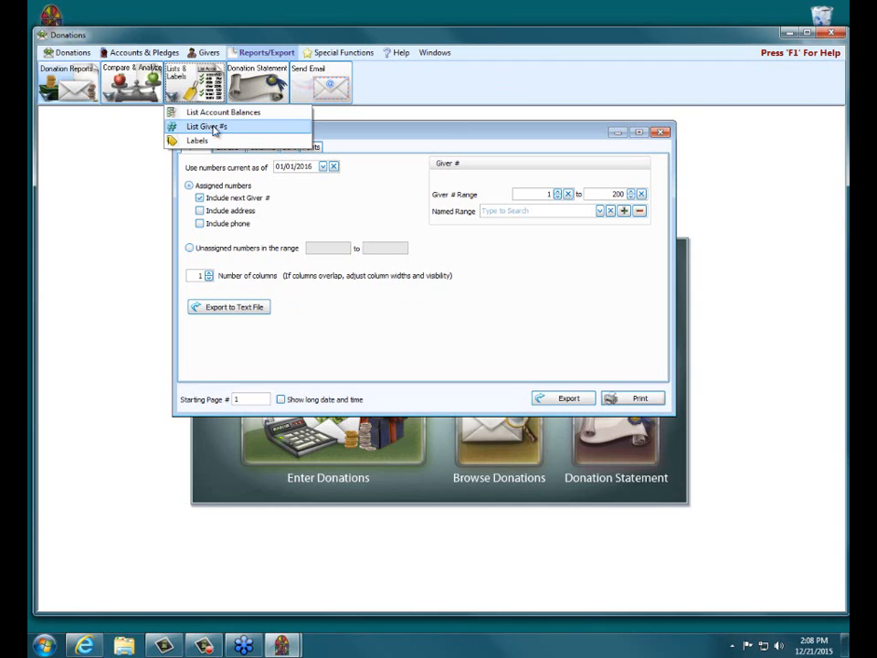
left_click(449, 135)
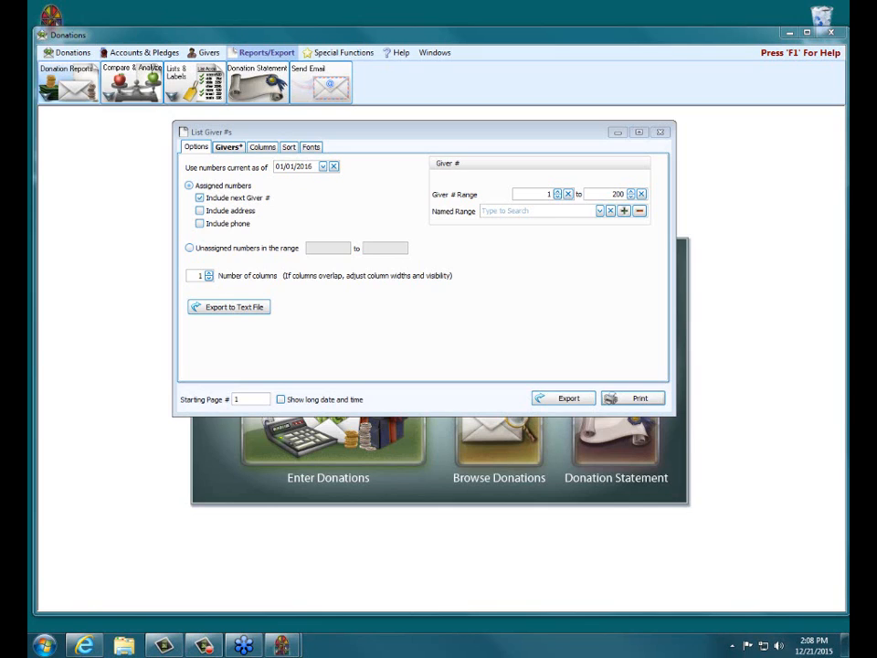
left_click(661, 132)
left_click(832, 33)
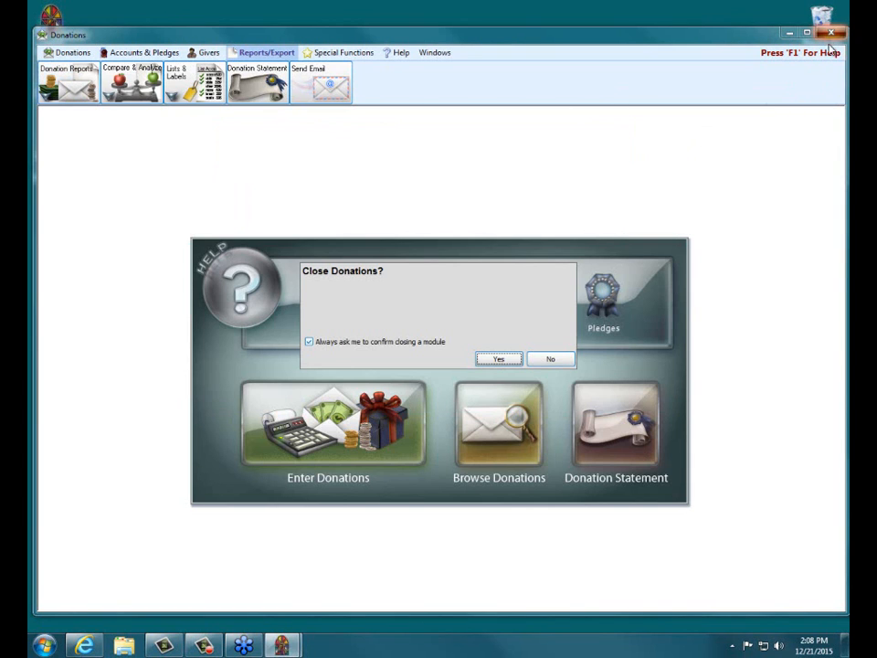
left_click(487, 360)
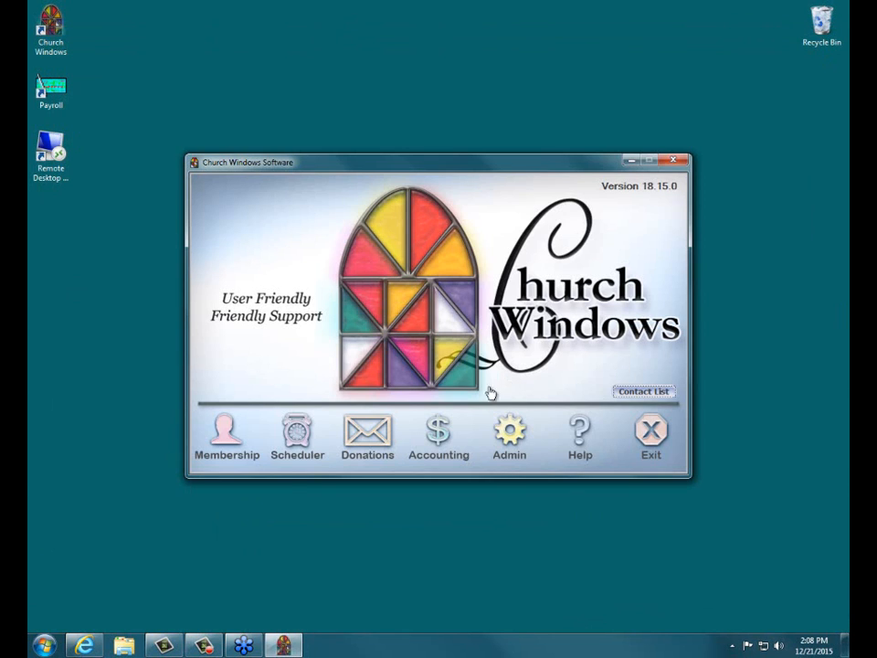
Open the Reports/Directory/Export report setup in the Membership module.
left_click(226, 448)
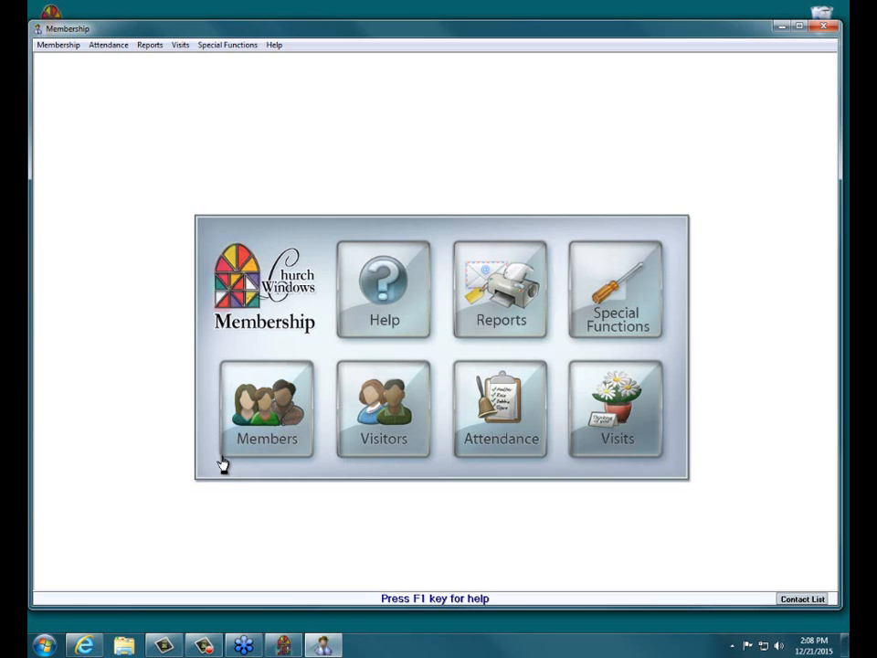
left_click(501, 328)
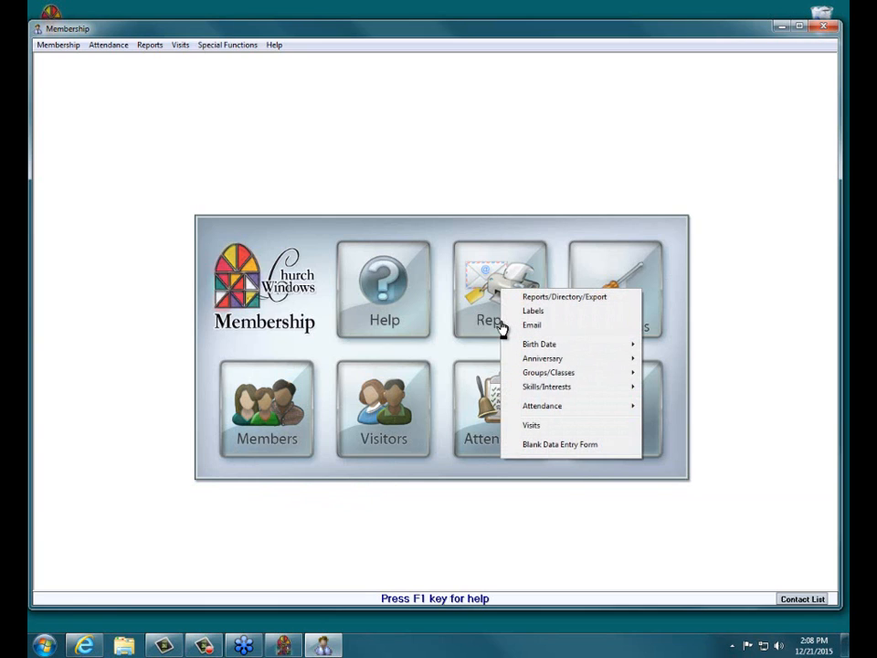
left_click(617, 302)
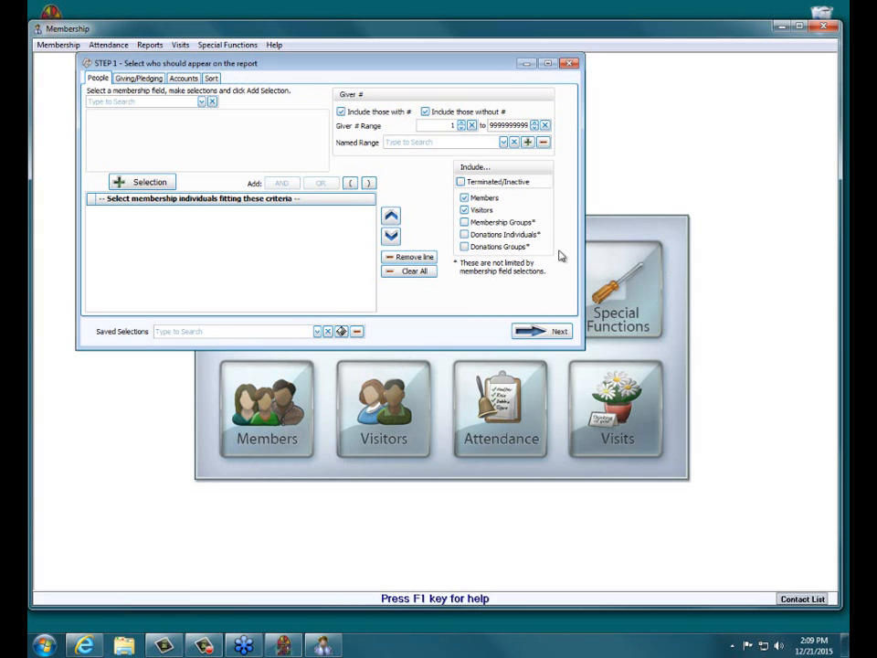
Limit the report to people with a giver number, excluding those without one, and set the giver range's upper limit to 200.
left_click(342, 112)
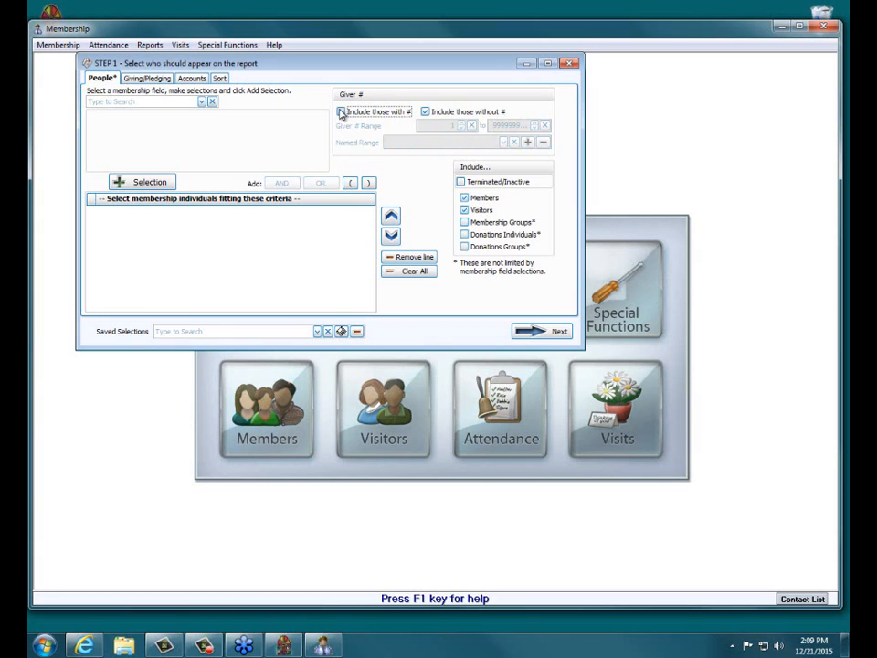
left_click(342, 113)
left_click(441, 114)
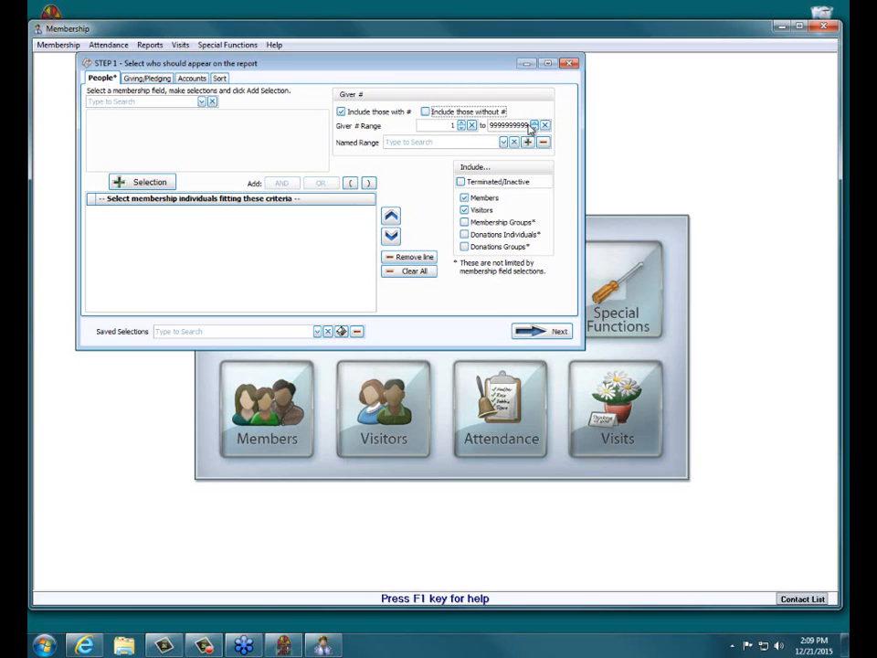
left_click(531, 126)
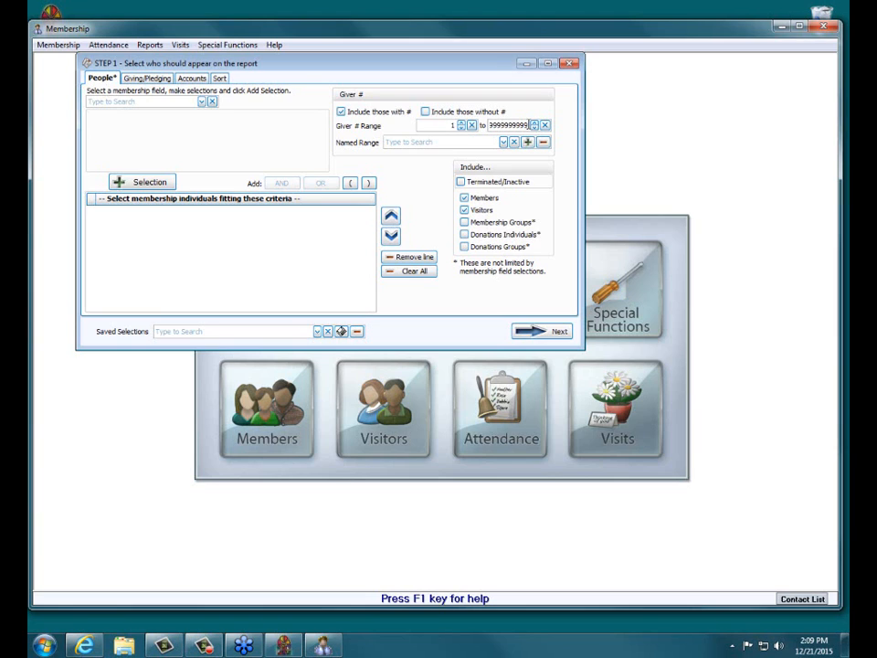
double_click(529, 125)
type("200")
Use giver numbers current as of 01/01/2016, keep all accounts included, and continue to the report options.
left_click(138, 79)
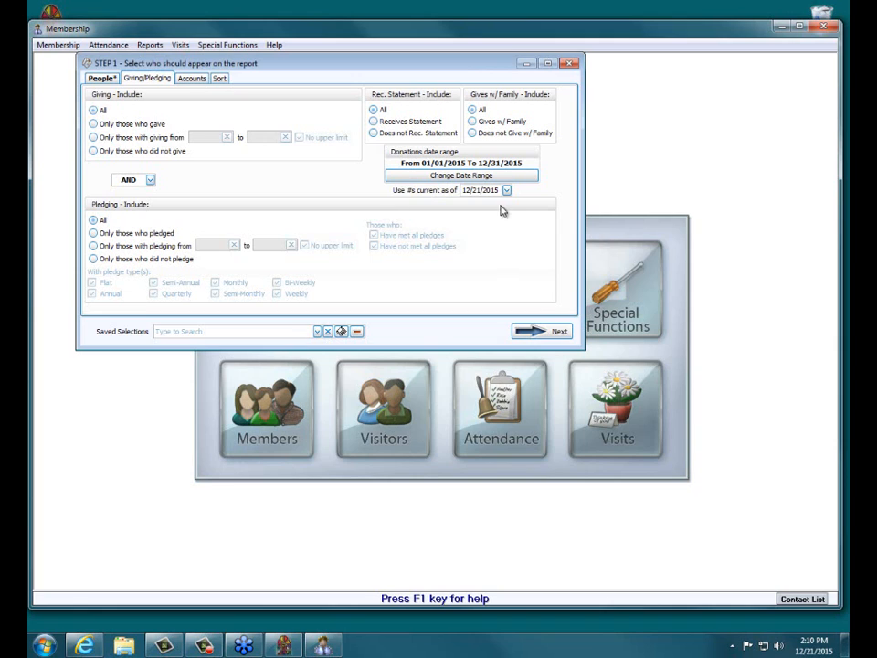
left_click_drag(499, 190, 384, 195)
type("01/01/2016")
left_click(192, 79)
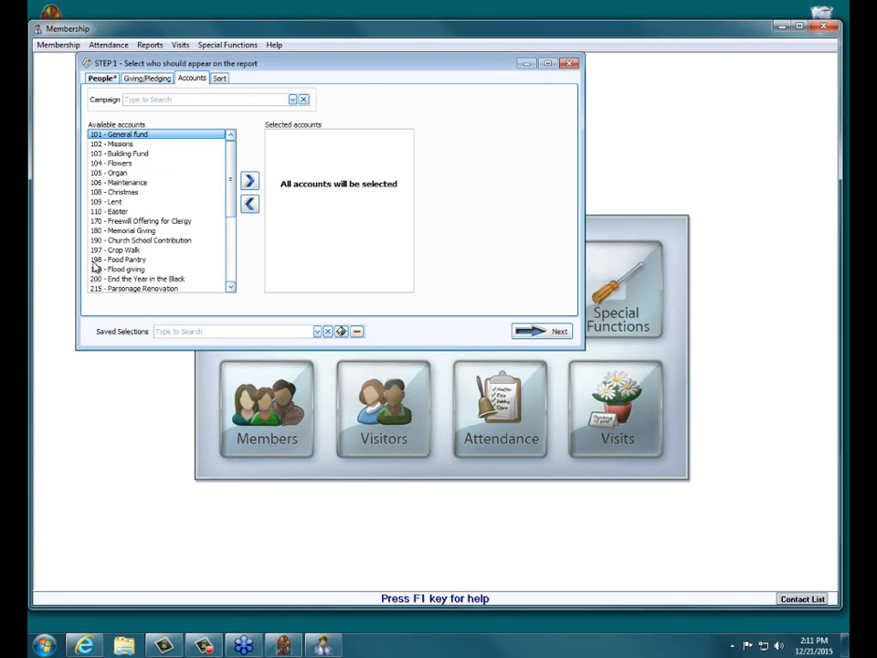
left_click(132, 78)
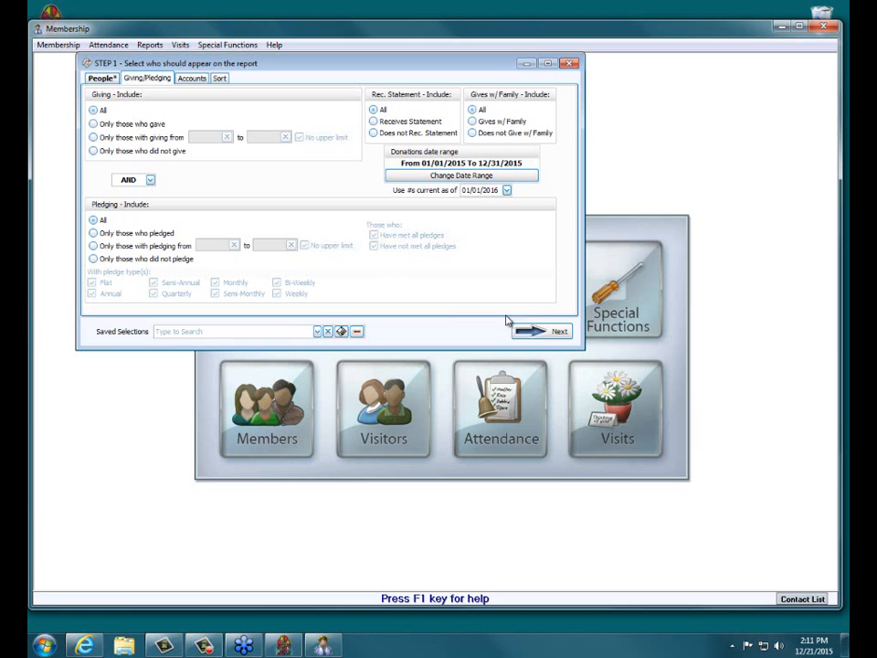
left_click(543, 333)
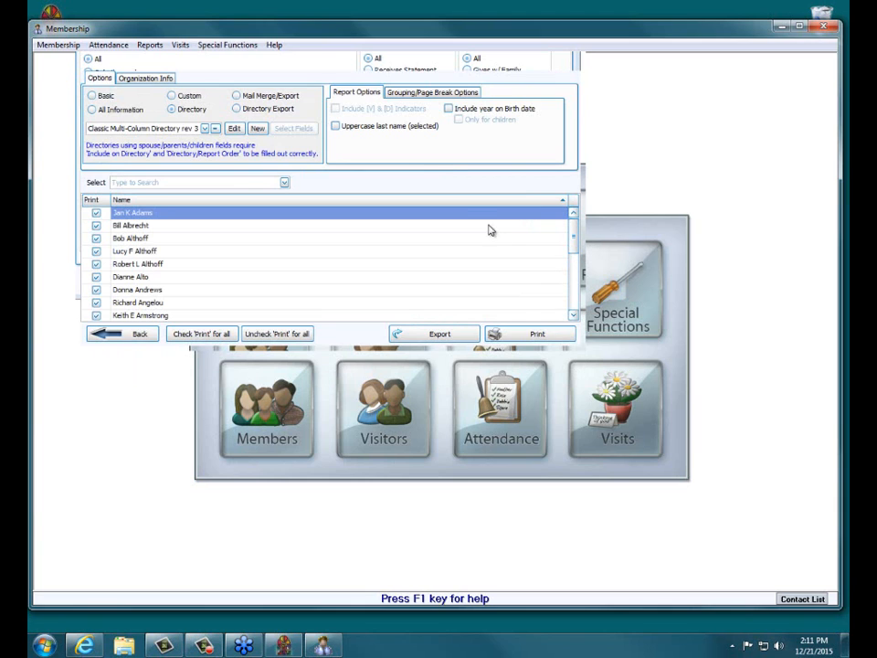
Switch the report type to Mail Merge/Export and create a new export named envelopenumbers.
left_click_drag(575, 236, 430, 164)
left_click(252, 97)
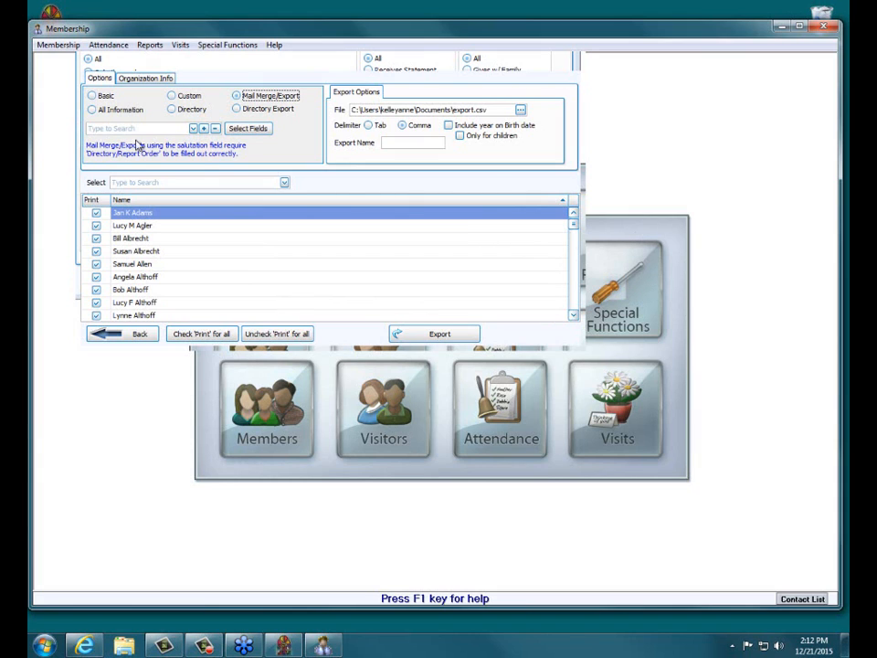
left_click(203, 128)
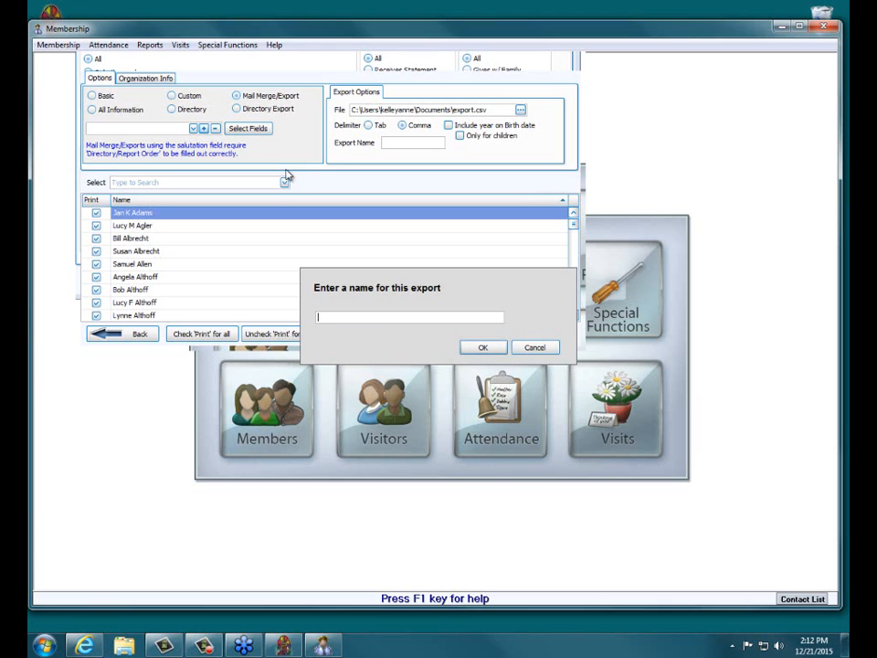
type("envelopenumbers")
left_click(484, 348)
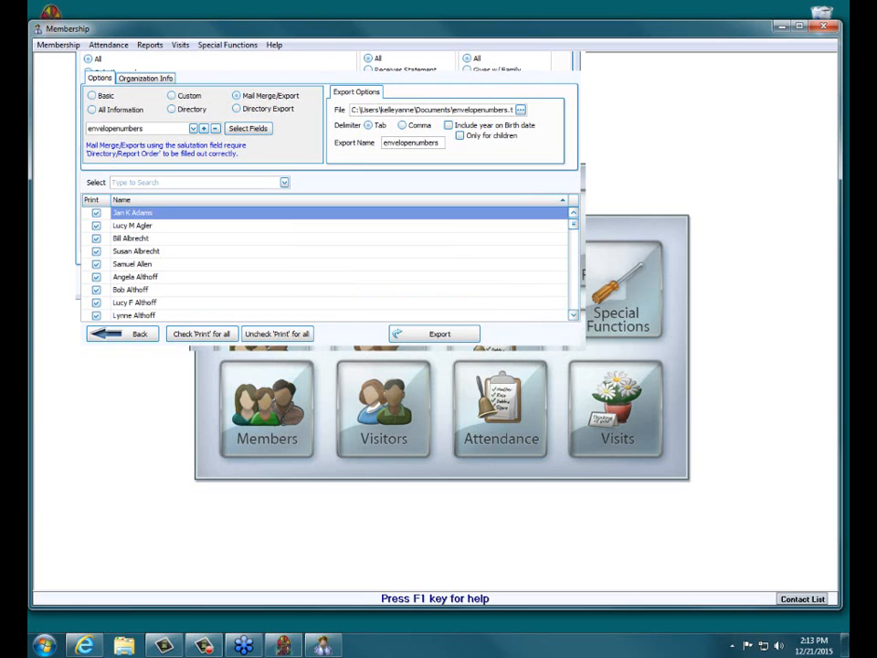
Open the field selection for the envelopenumbers export and add Giver # to the visible columns.
left_click(137, 129)
left_click(257, 130)
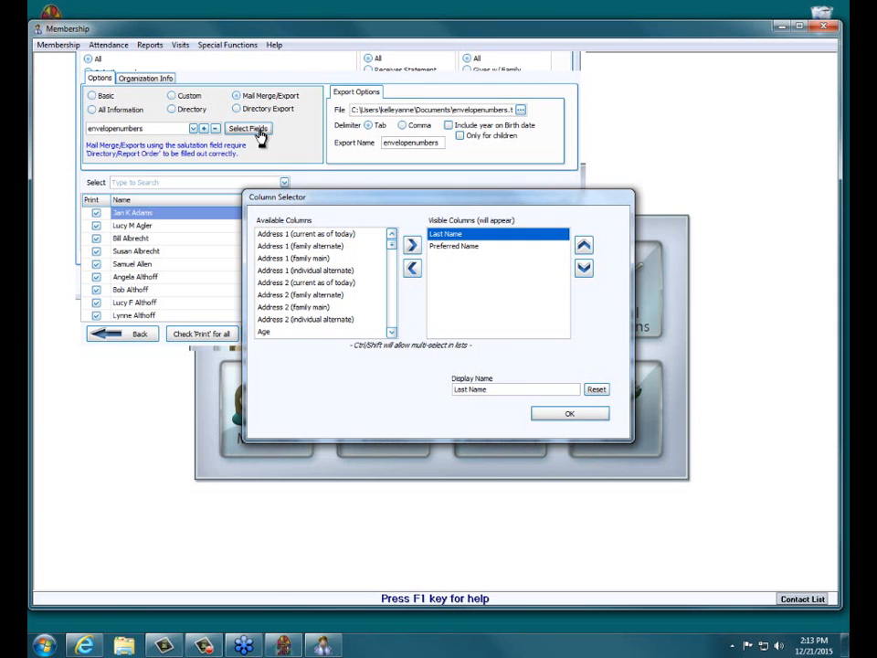
left_click(470, 247)
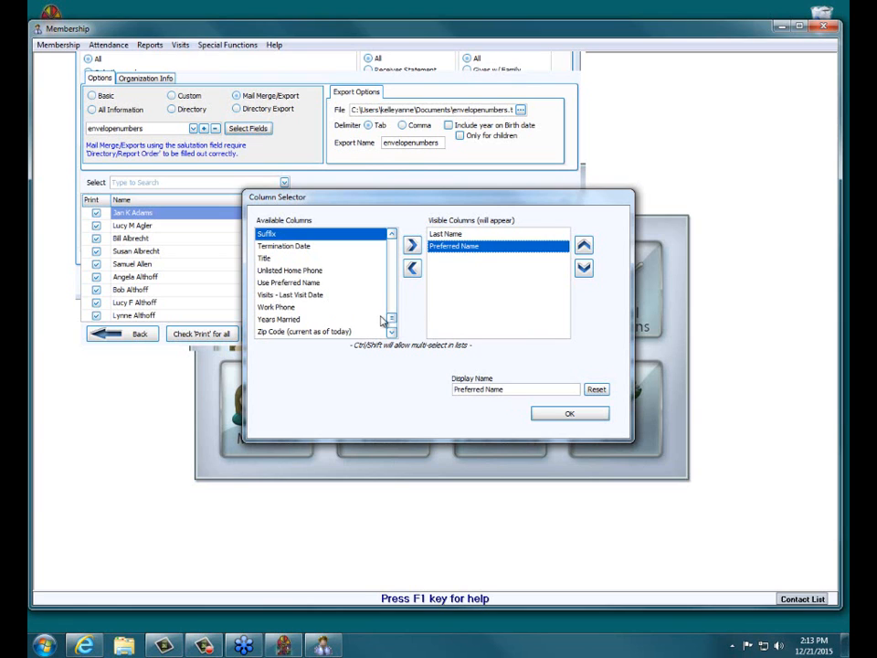
scroll(391, 320, "up", 1)
left_click_drag(391, 320, 394, 283)
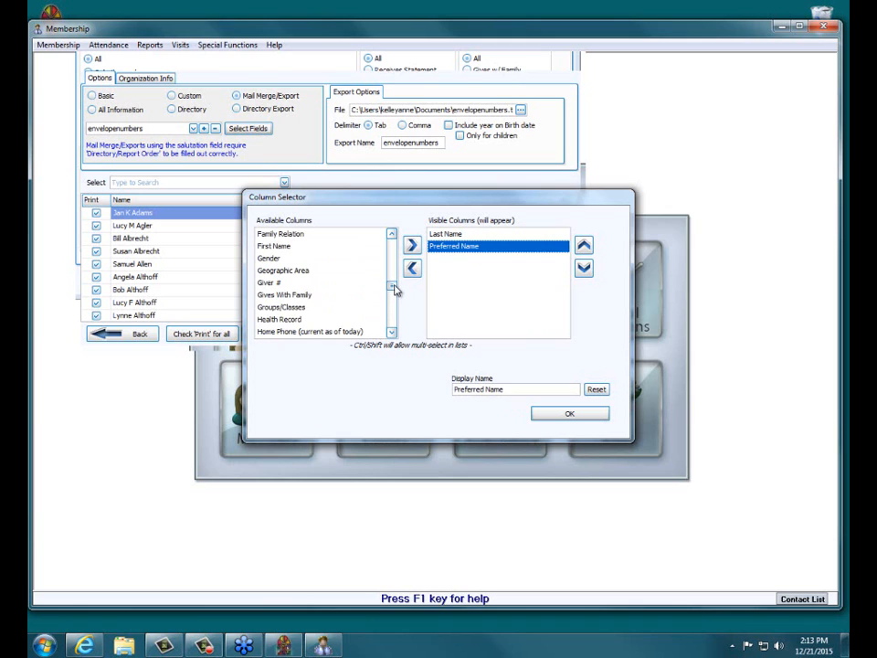
left_click(298, 283)
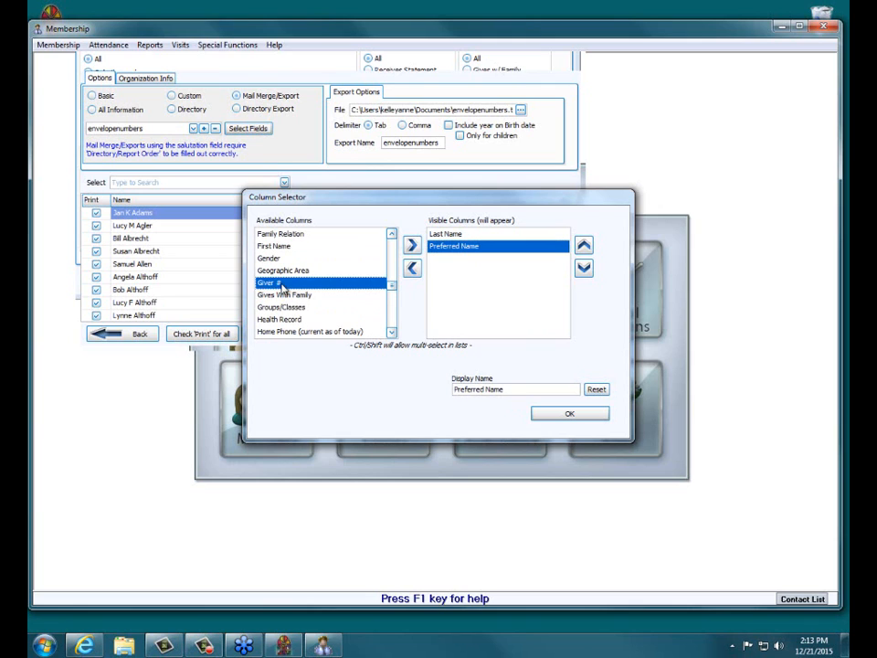
left_click(412, 245)
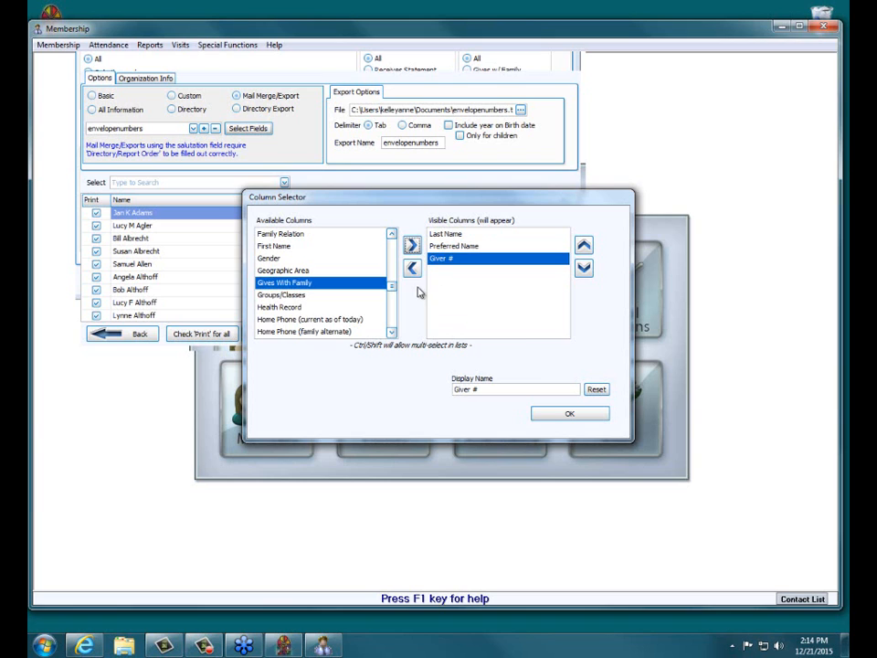
Add Address 1 (family main) and Address 2 (family main) to the export's visible columns.
left_click_drag(391, 286, 393, 238)
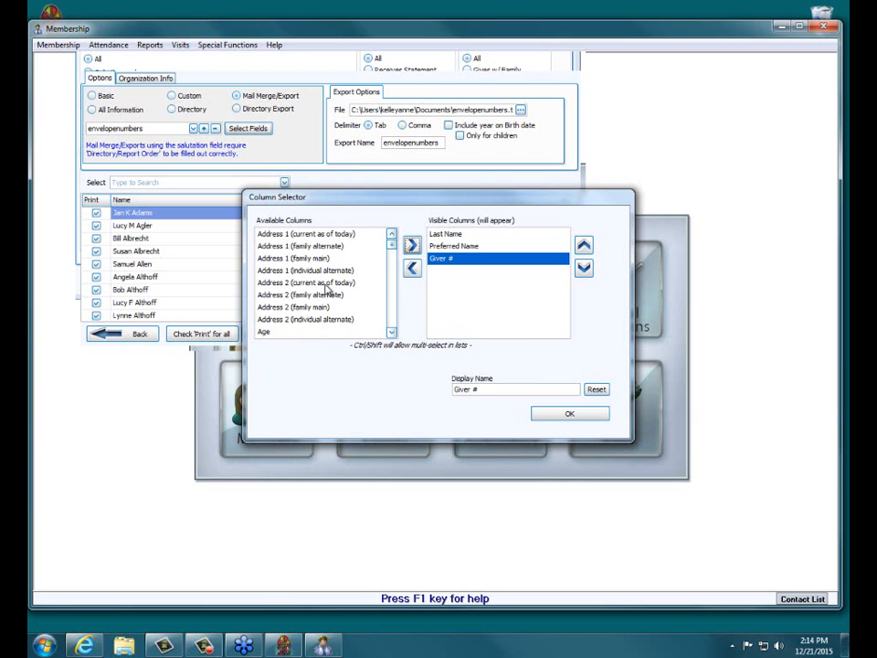
left_click(325, 234)
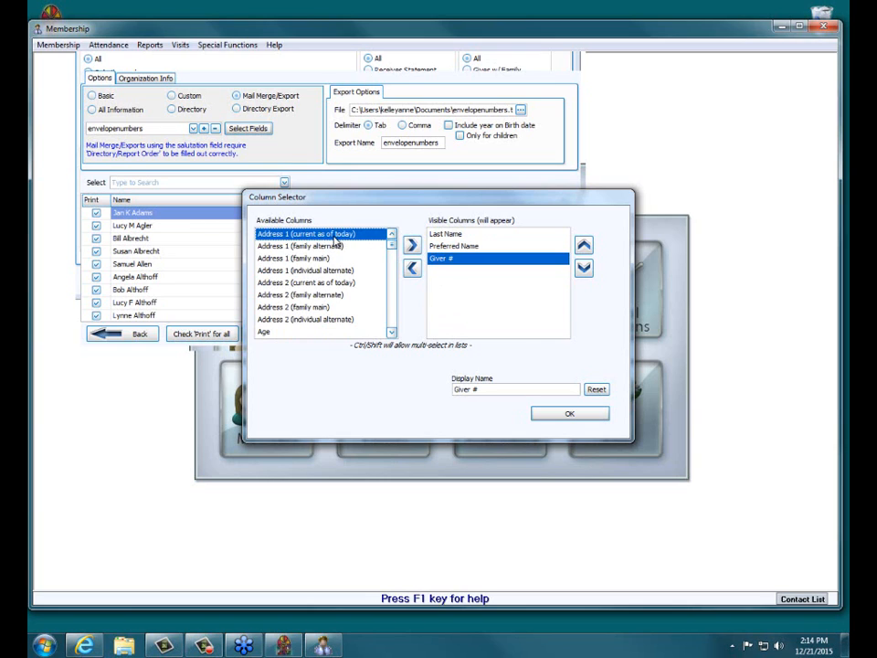
left_click(337, 259)
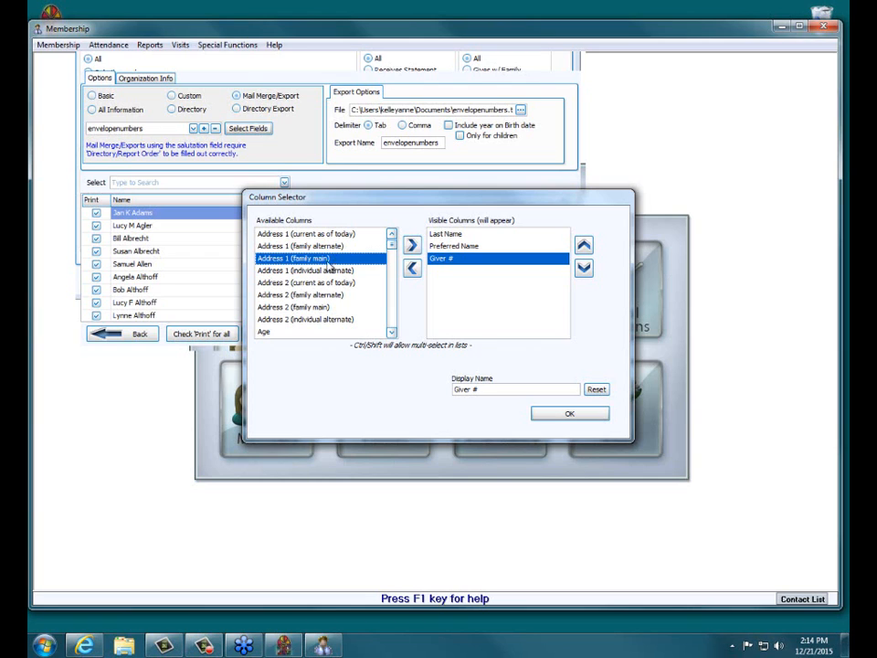
left_click(412, 246)
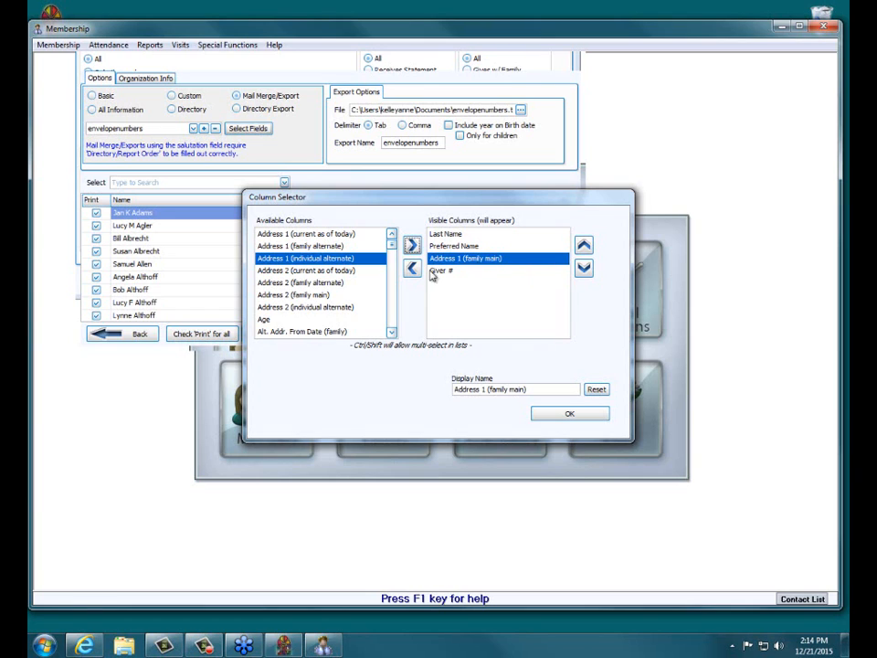
left_click(377, 295)
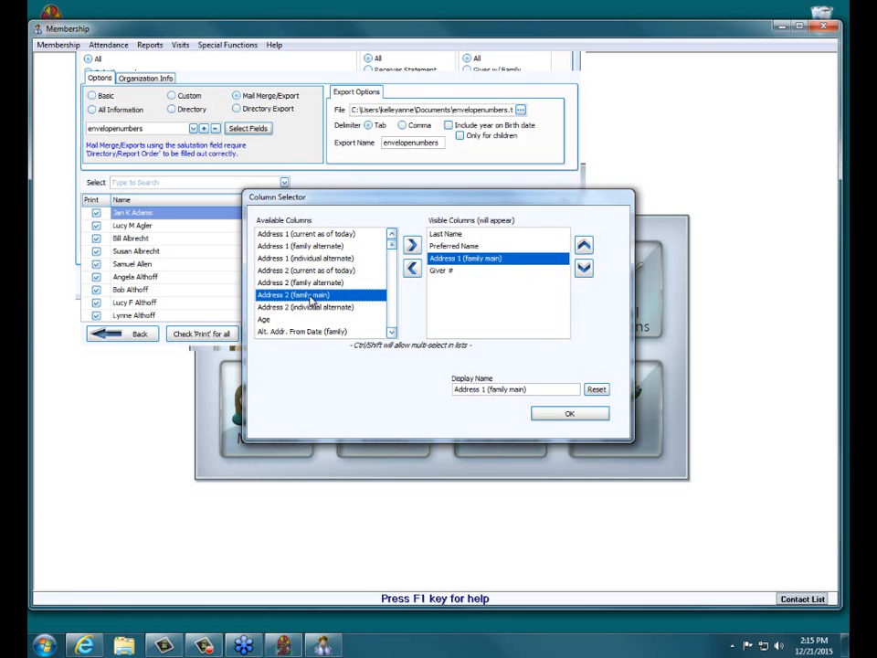
left_click_drag(311, 299, 482, 273)
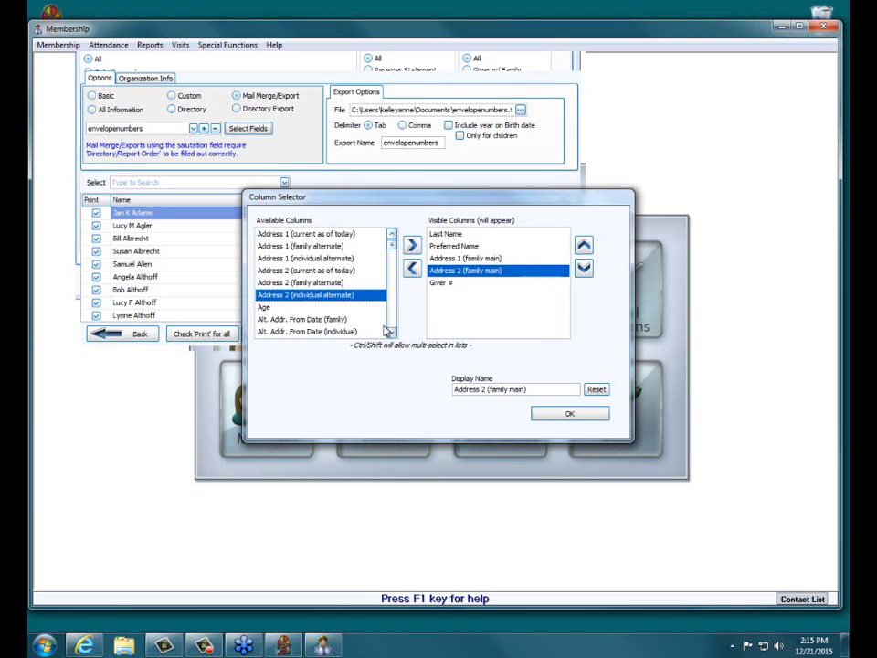
Add City State (family main) and Zip Code (family main) to the visible columns and accept the column selection.
scroll(391, 334, "down", 4)
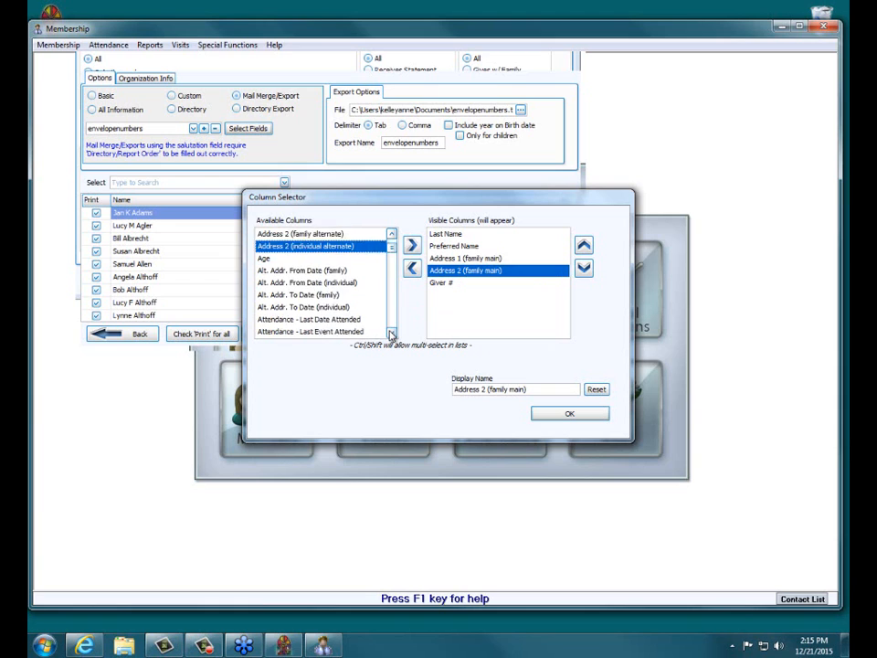
scroll(391, 335, "down", 4)
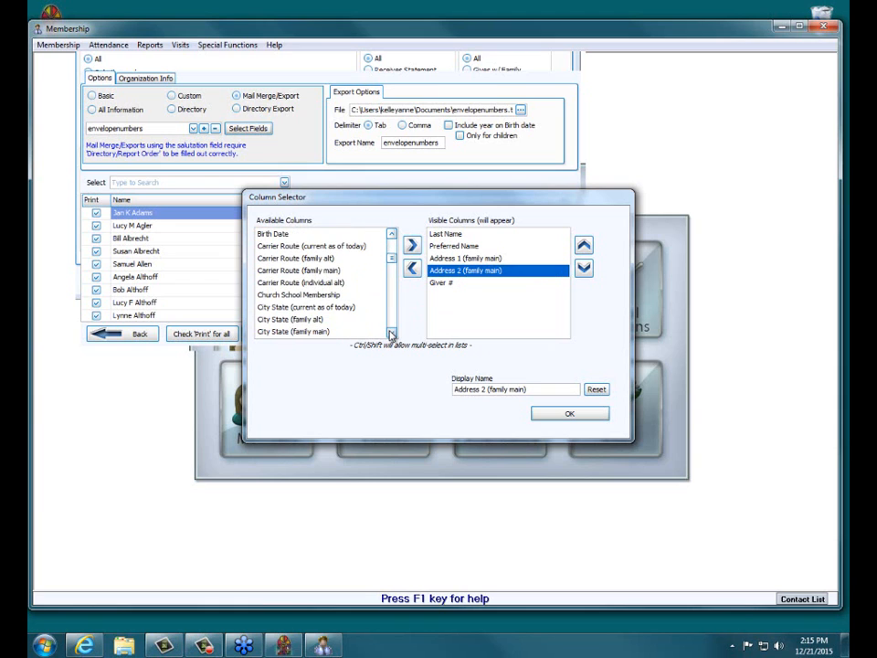
double_click(306, 321)
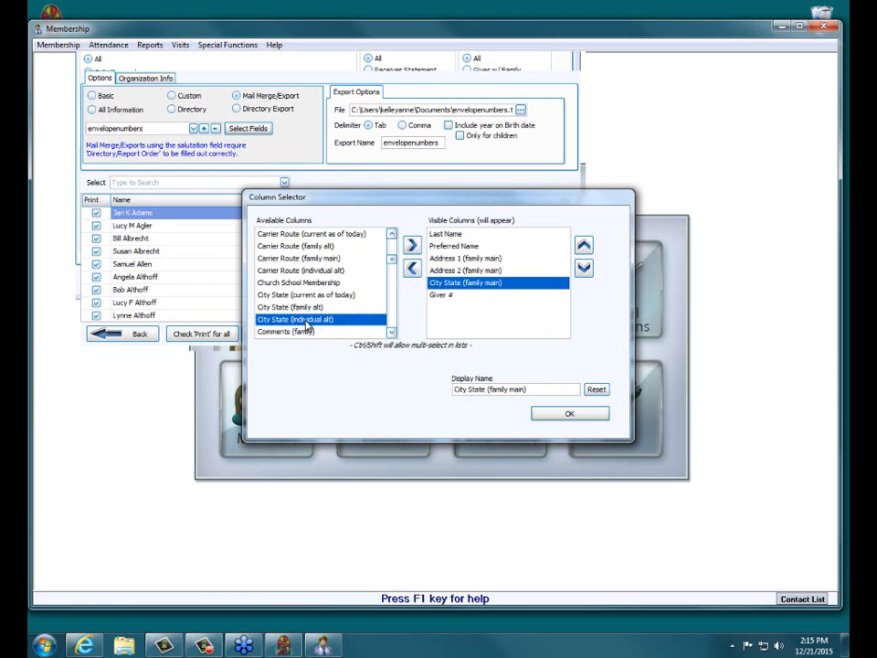
scroll(391, 335, "down", 8)
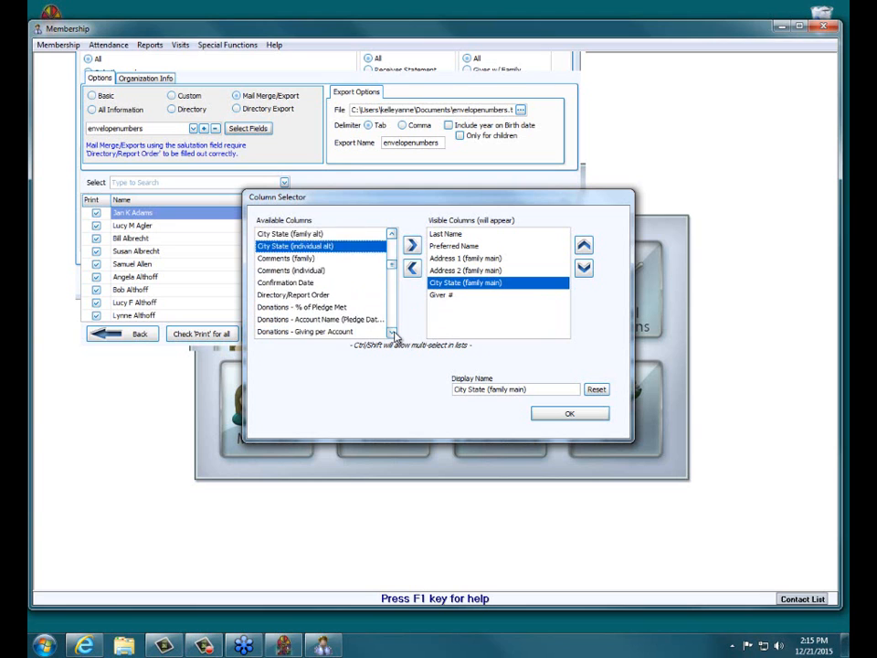
scroll(394, 334, "down", 12)
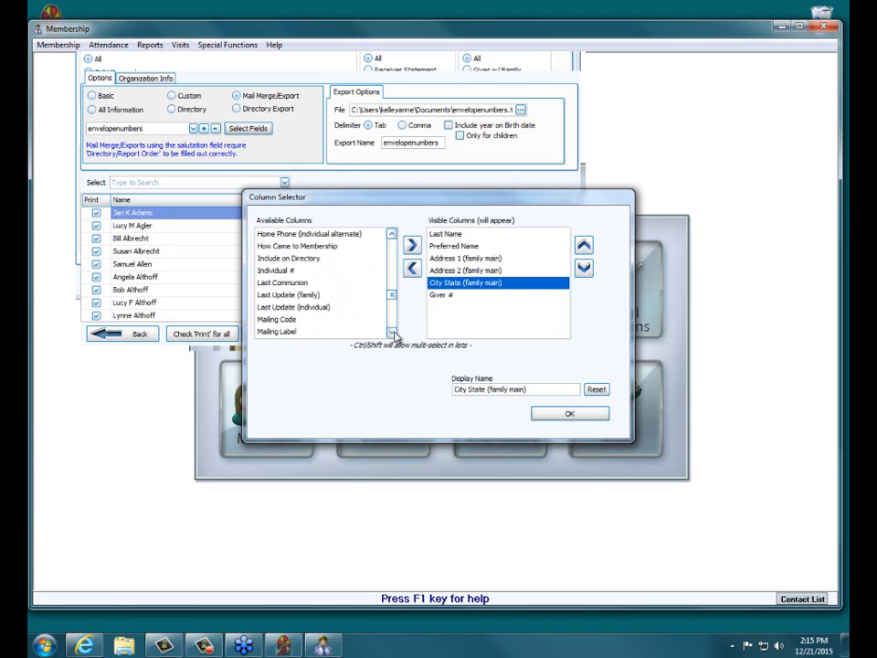
scroll(394, 334, "down", 5)
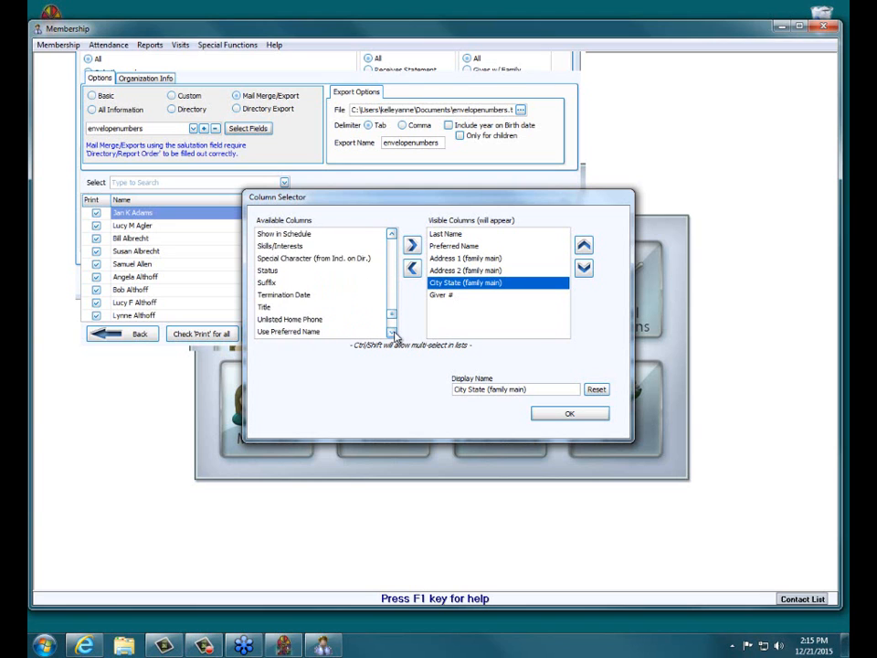
scroll(394, 334, "down", 6)
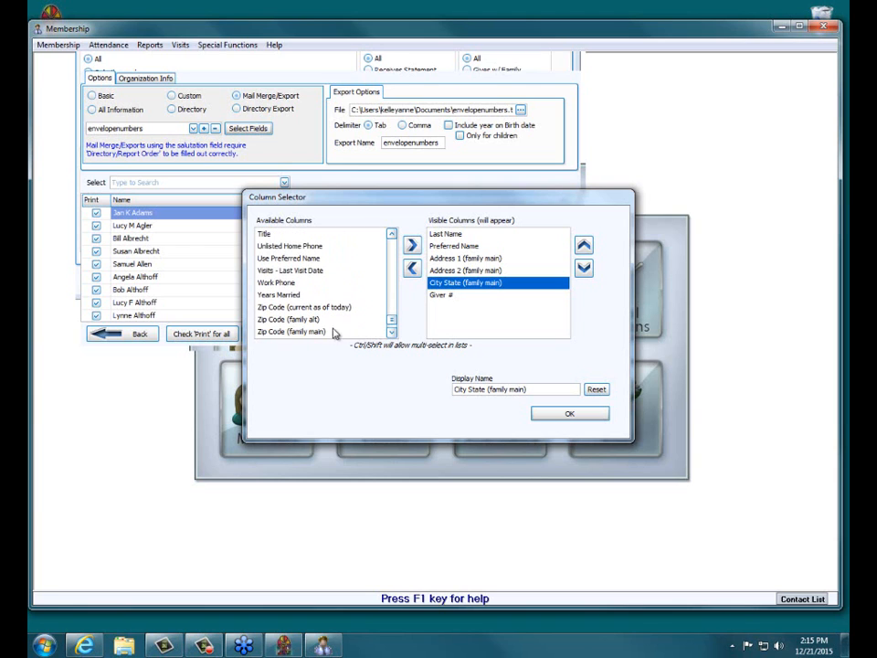
left_click(311, 332)
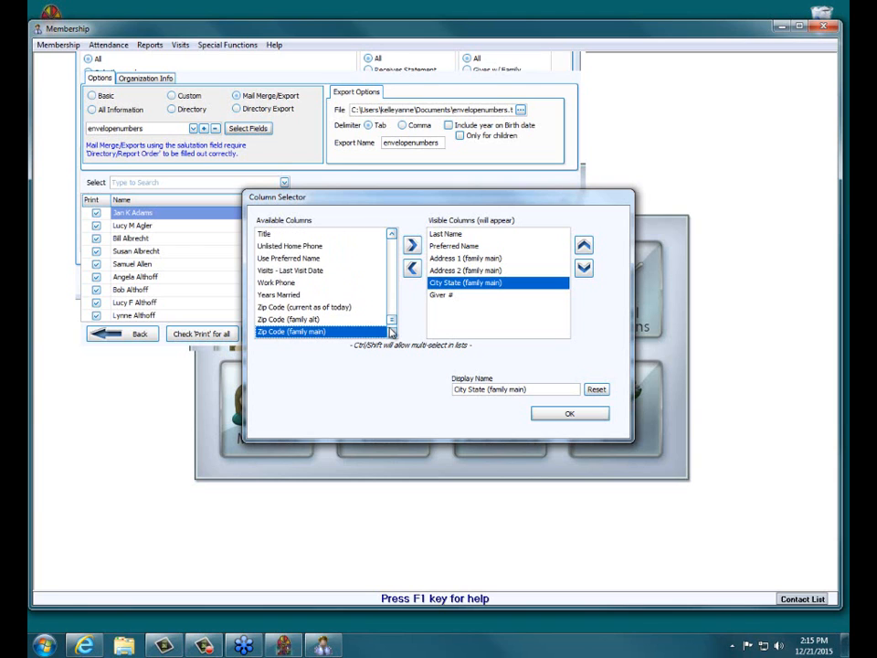
left_click(411, 245)
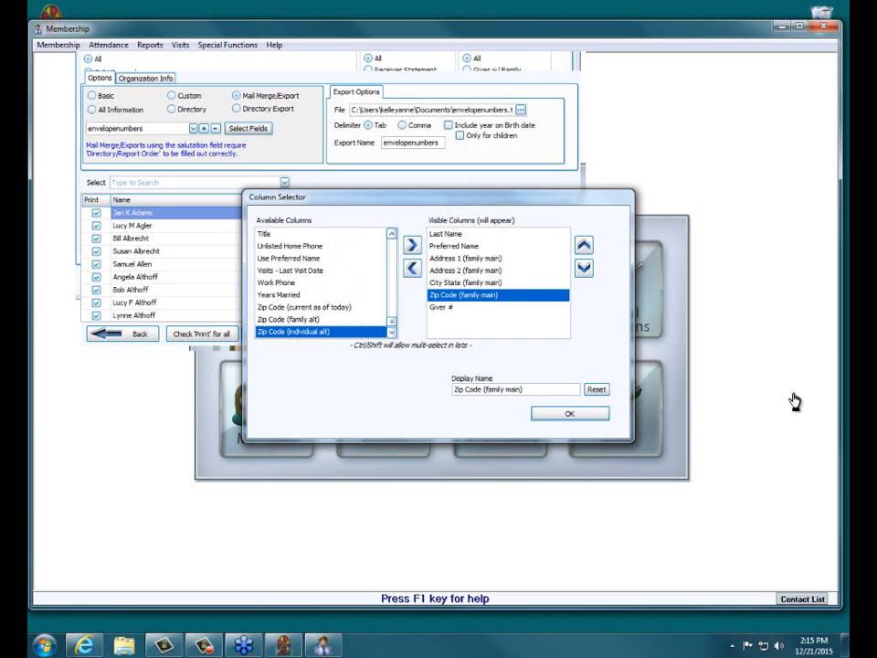
left_click(597, 415)
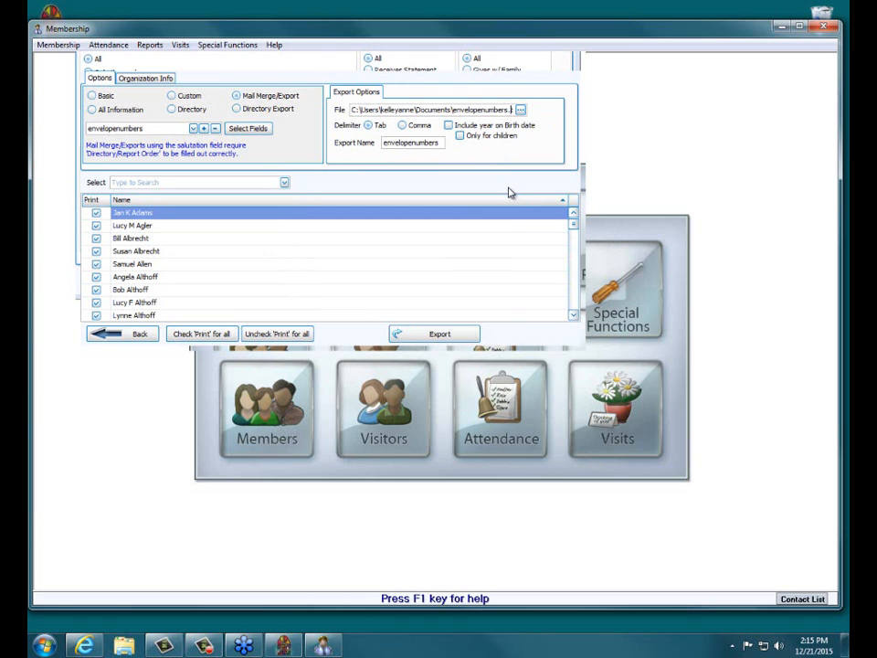
Set the delimiter to Comma and export the data to envelopenumbers.csv in the Documents folder.
type("txt")
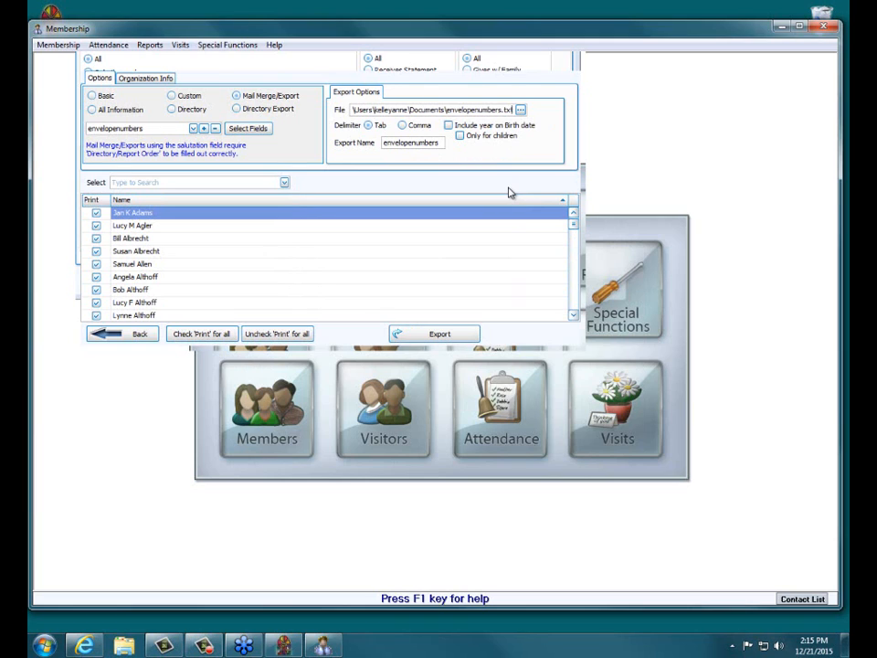
left_click(419, 127)
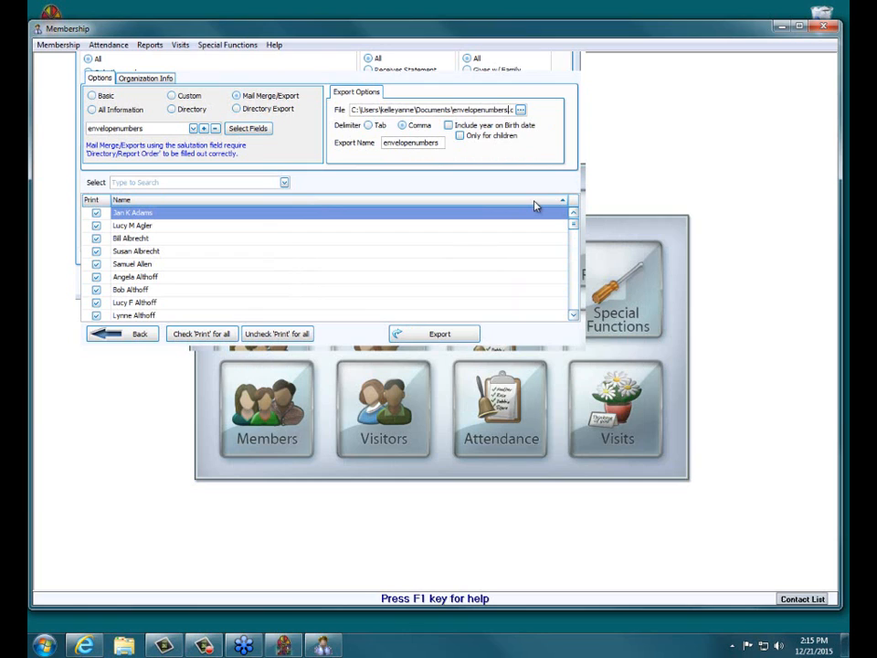
key("Right")
key("Right")
key("Right")
key("Right")
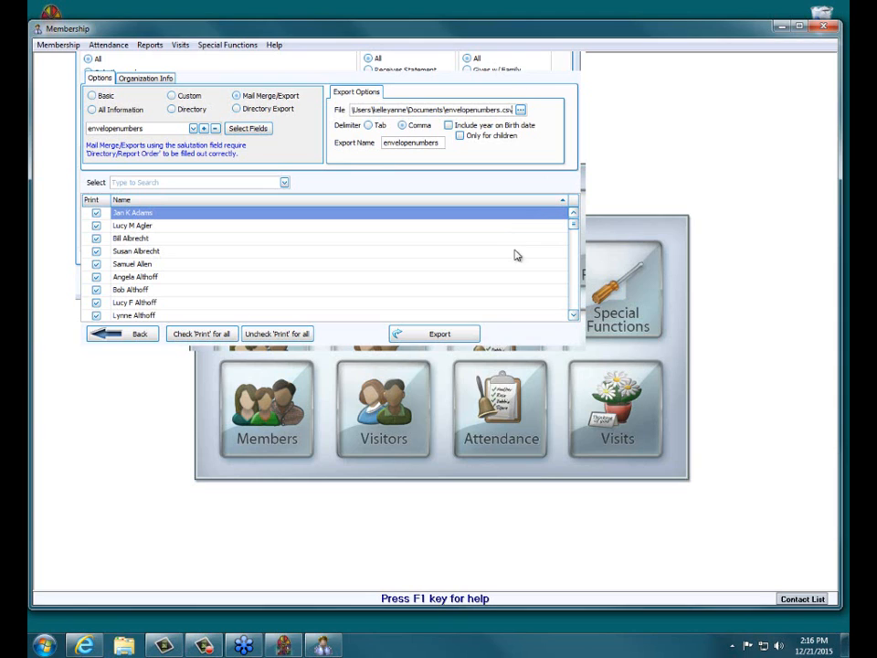
left_click(440, 335)
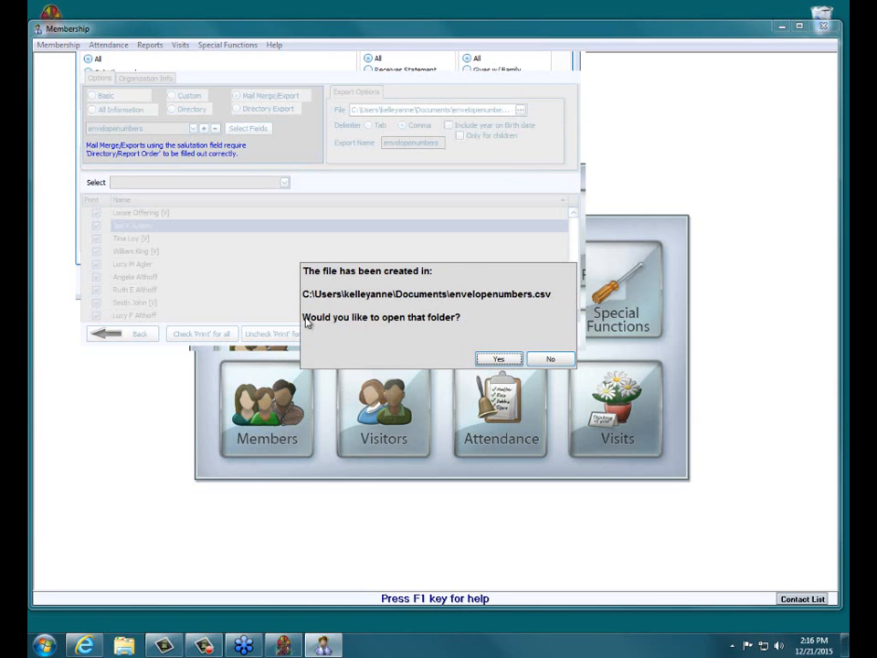
Open the export's destination folder, open the envelopenumbers file in Excel, and review the exported rows.
left_click(499, 360)
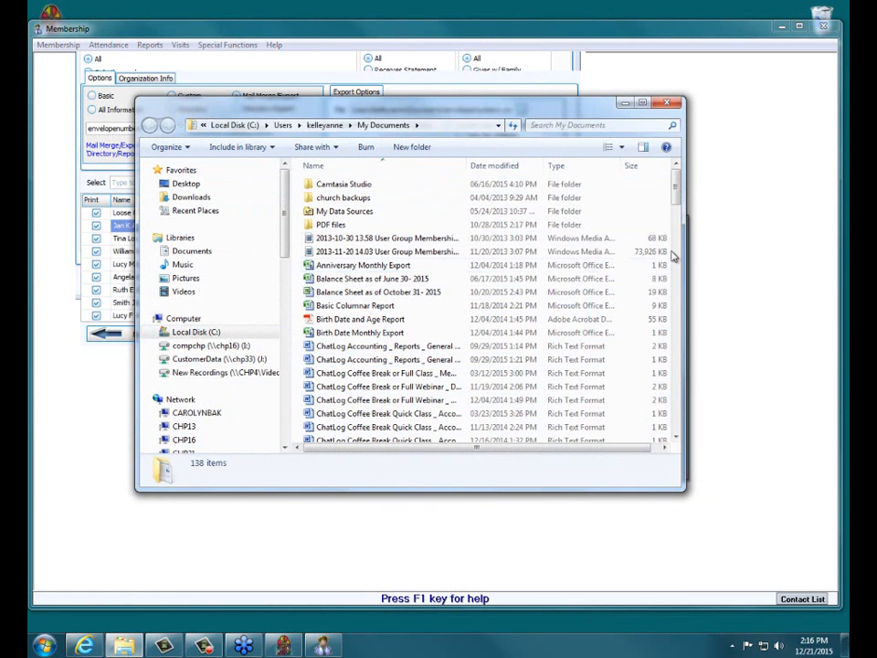
left_click_drag(675, 182, 669, 412)
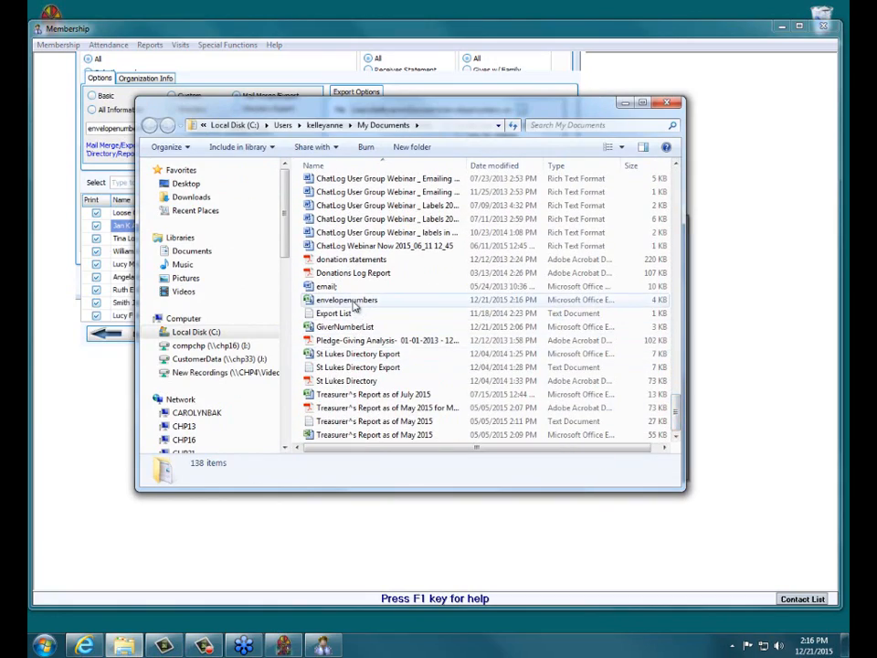
left_click(364, 301)
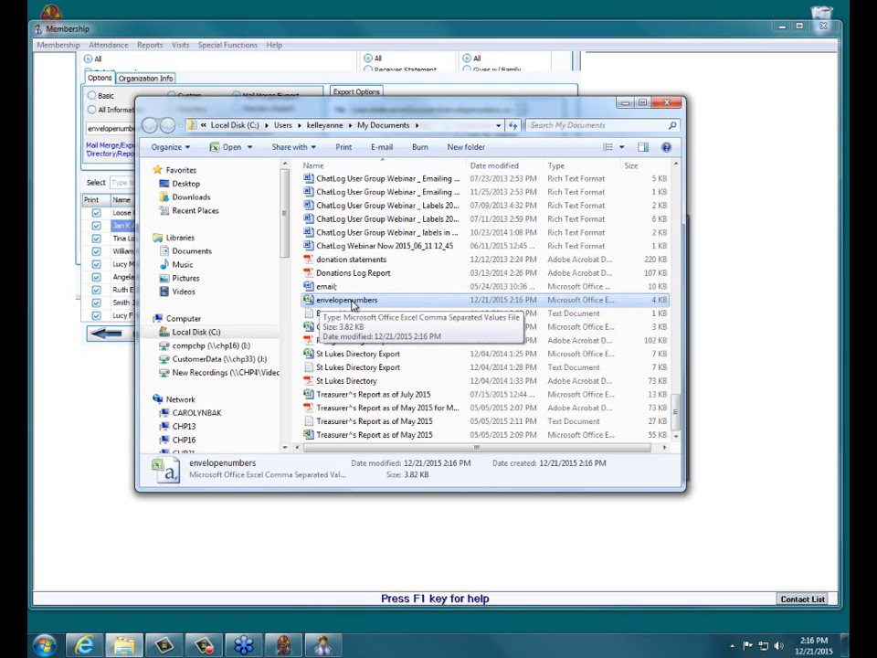
double_click(353, 303)
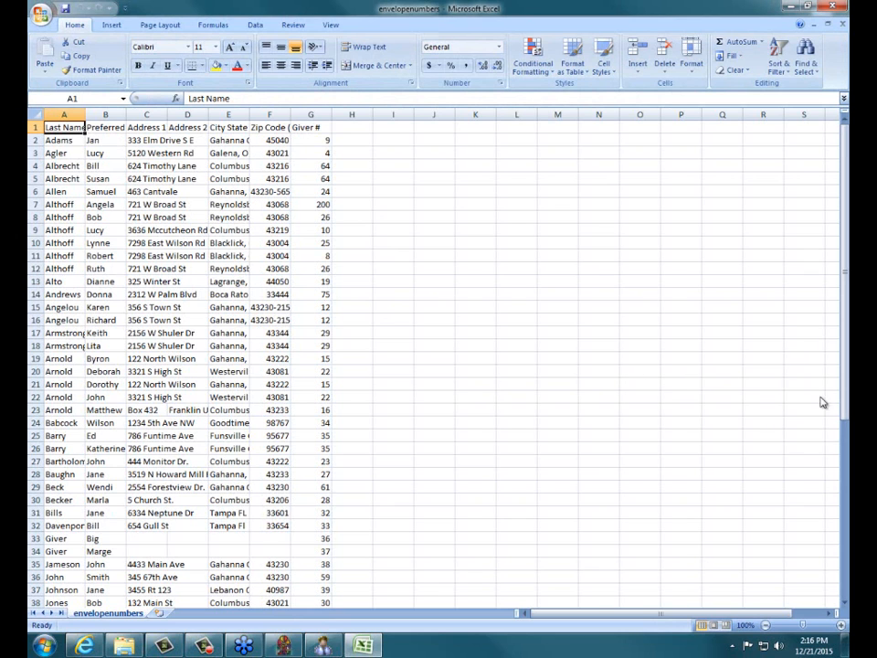
left_click_drag(846, 389, 846, 487)
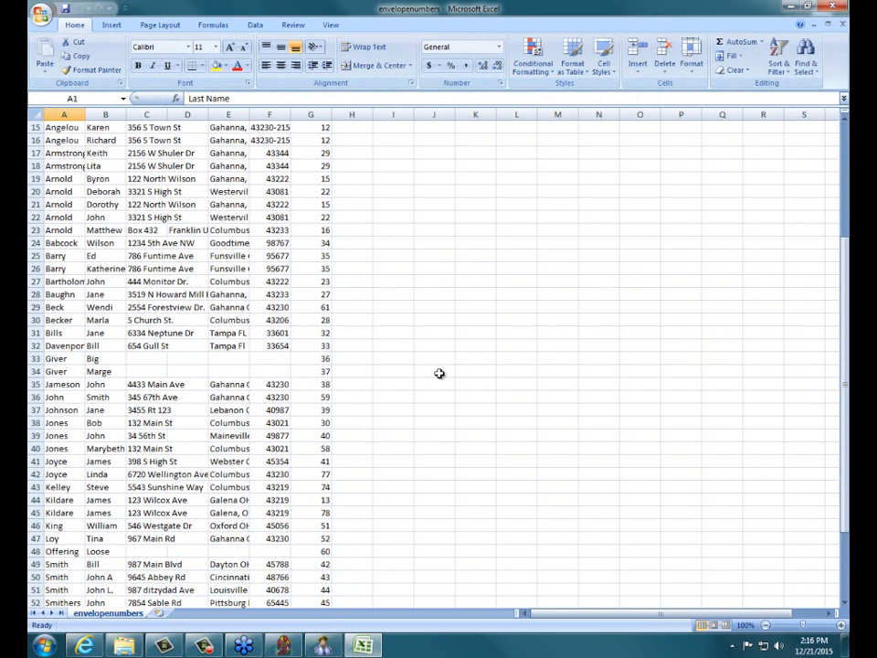
Close the envelopenumbers spreadsheet and its folder, and exit the export report back to the Membership main screen.
left_click(827, 5)
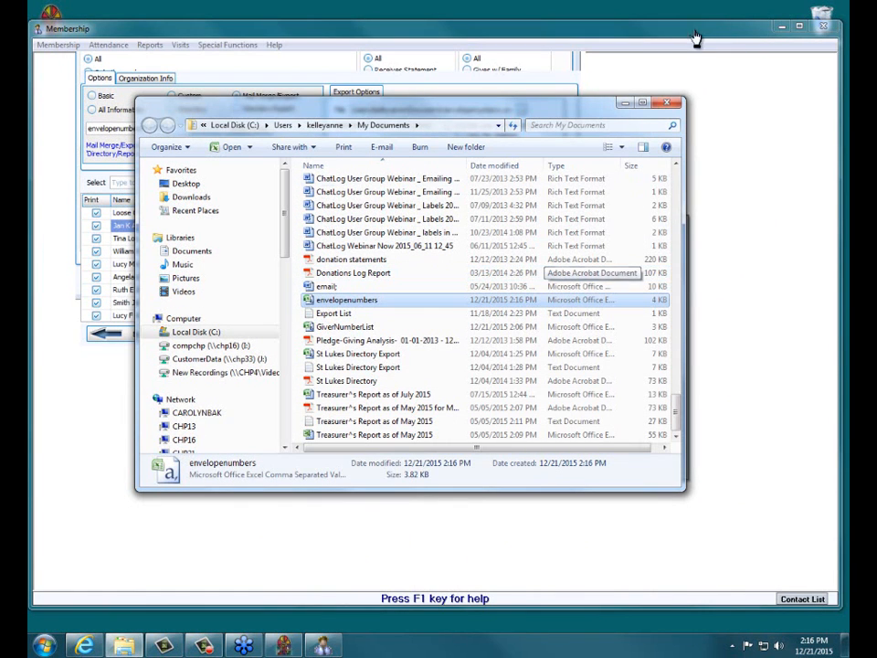
left_click(677, 104)
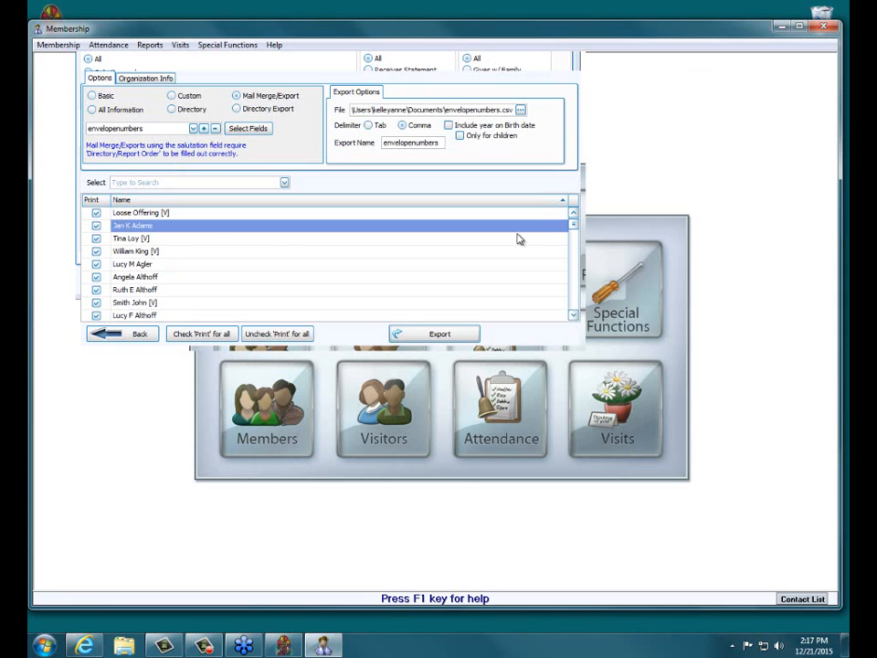
left_click(142, 334)
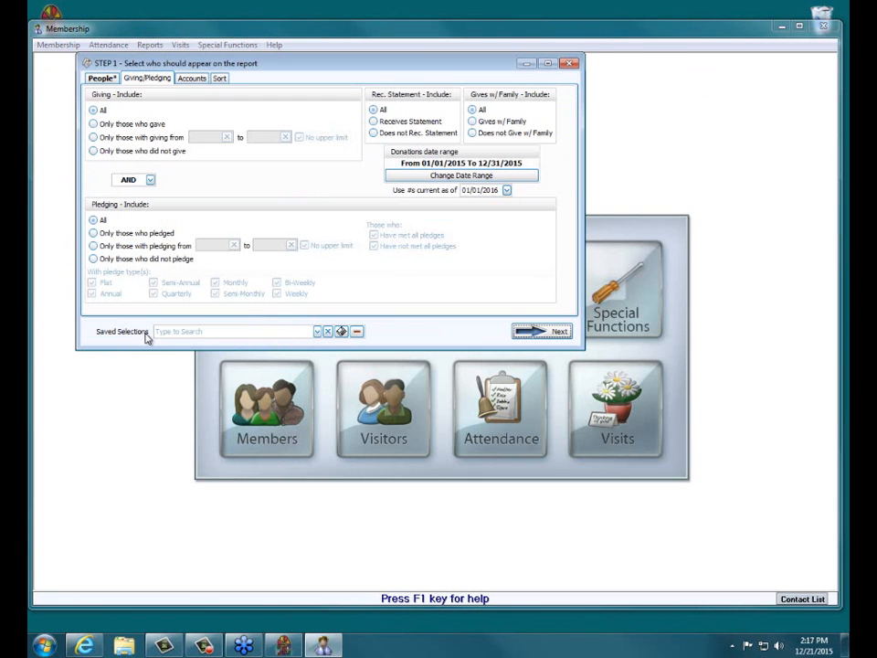
left_click(570, 63)
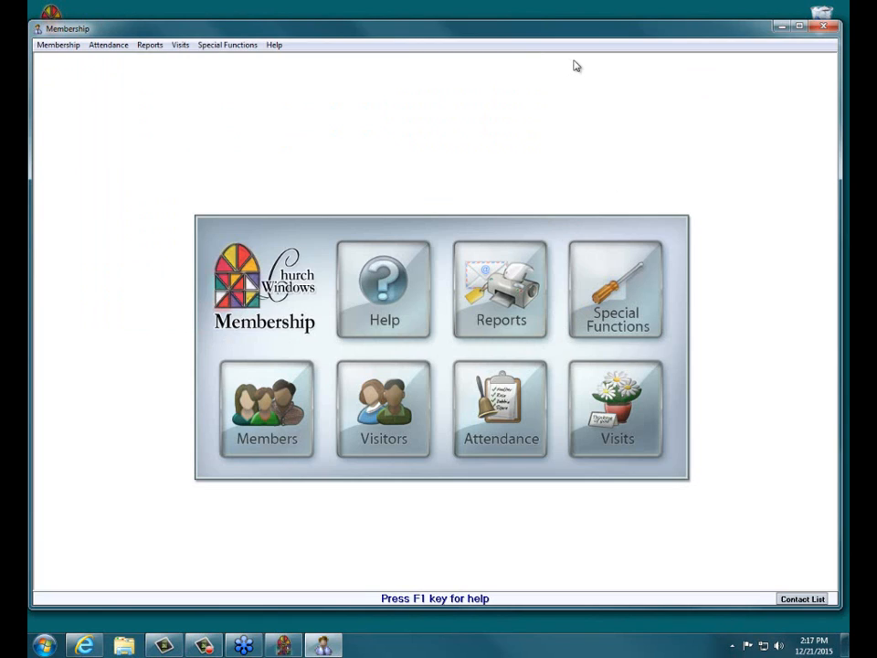